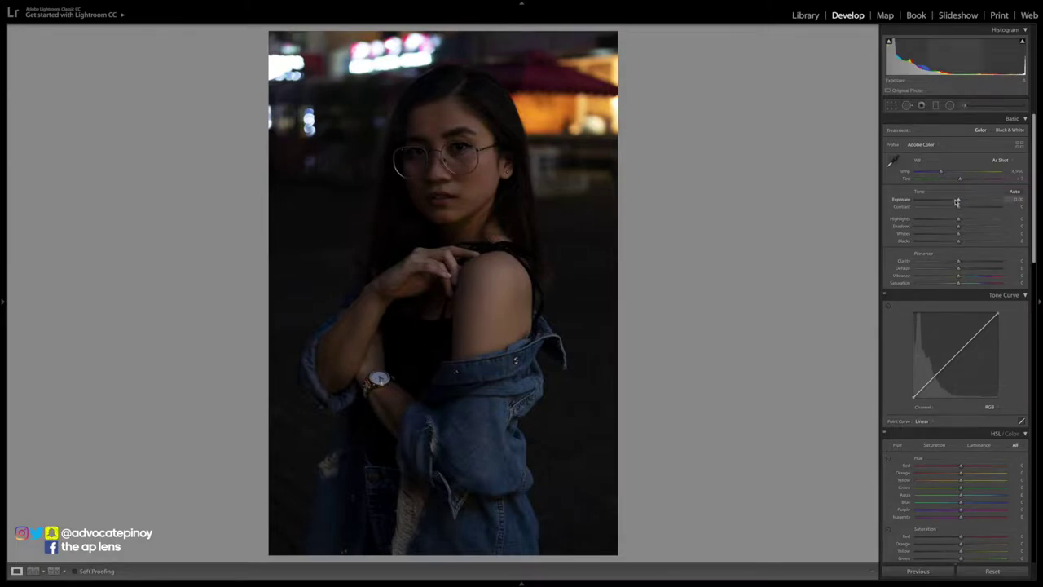
pyautogui.scroll(-2, 953, 201)
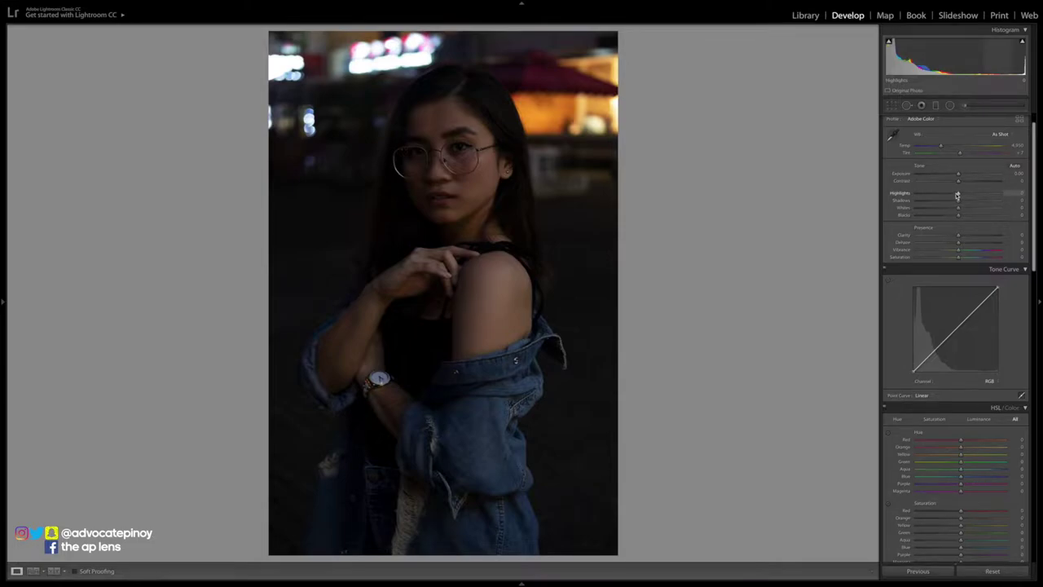
pyautogui.moveTo(958, 196); pyautogui.dragTo(943, 196)
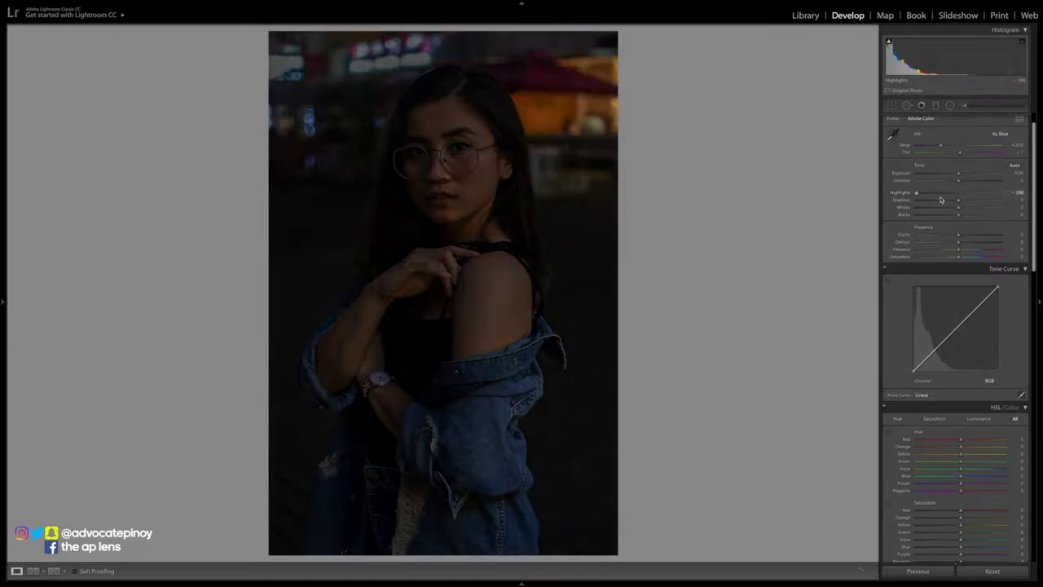
pyautogui.hotkey('ctrl', 'z')
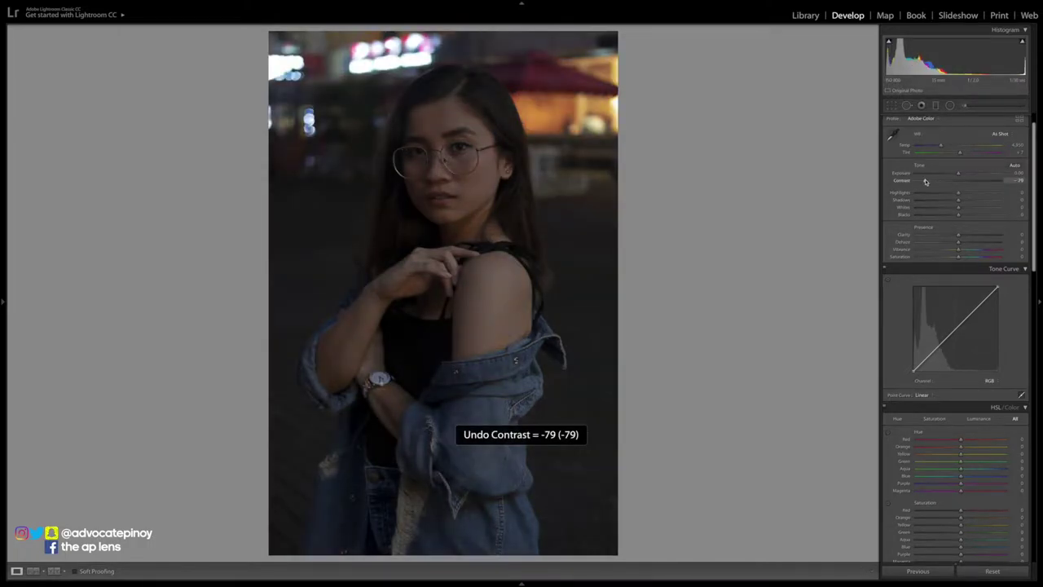
pyautogui.hotkey('ctrl', 'z')
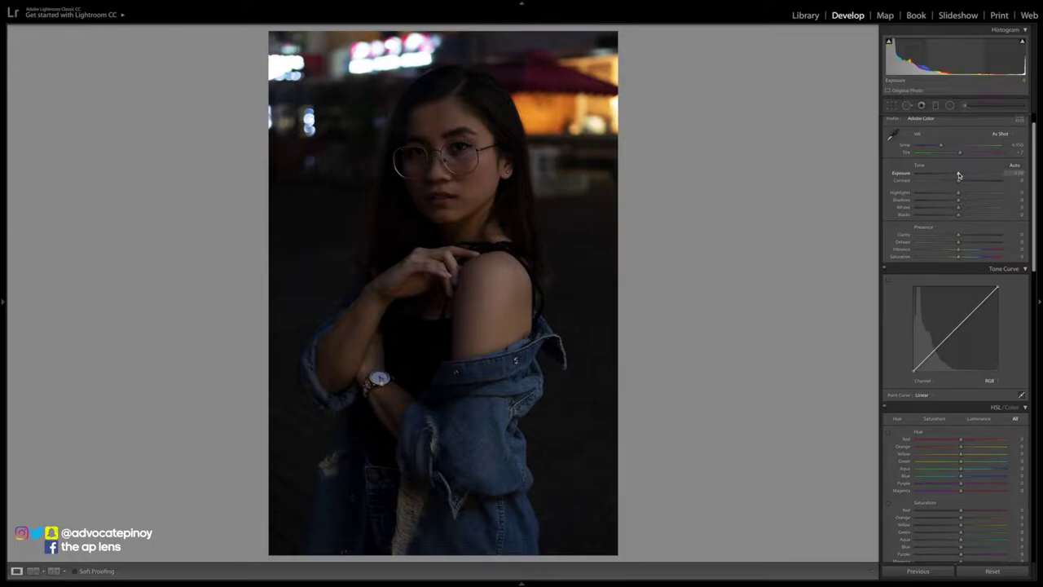
# Set Exposure to +0.65, Contrast to -20 and Highlights to +18 for the portrait.
pyautogui.scroll(1, 957, 181)
pyautogui.scroll(-1, 959, 200)
pyautogui.moveTo(958, 200); pyautogui.dragTo(964, 201)
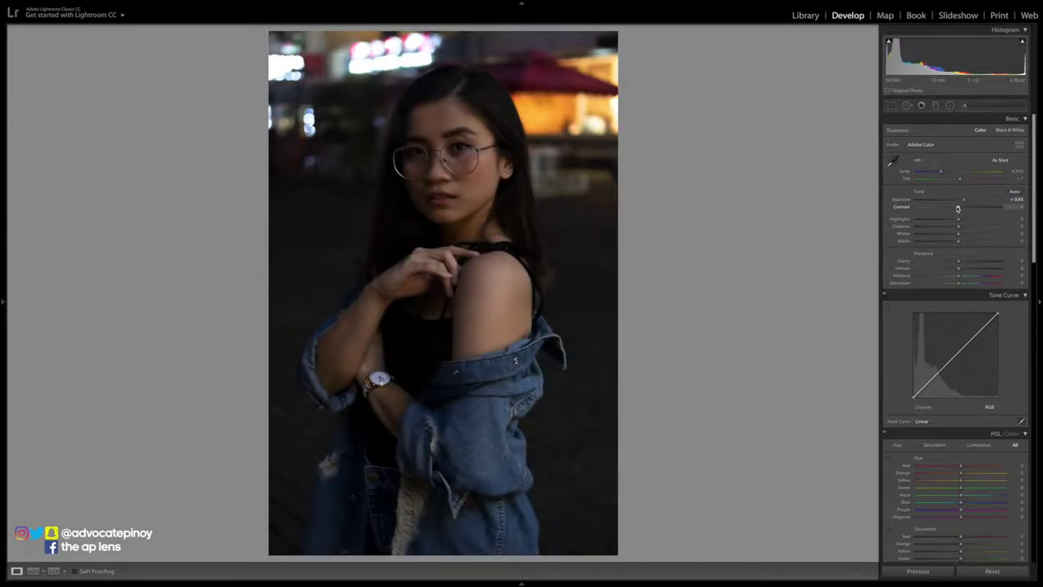
pyautogui.moveTo(958, 208)
pyautogui.mouseDown()
pyautogui.moveTo(858, 218)
pyautogui.moveTo(949, 215)
pyautogui.mouseUp()
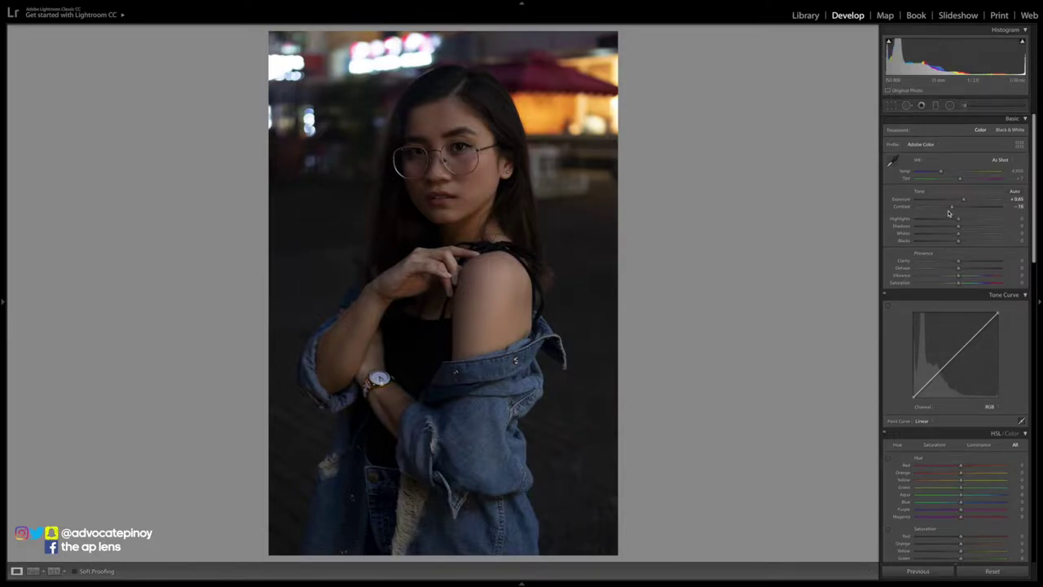
pyautogui.moveTo(951, 209); pyautogui.dragTo(966, 220)
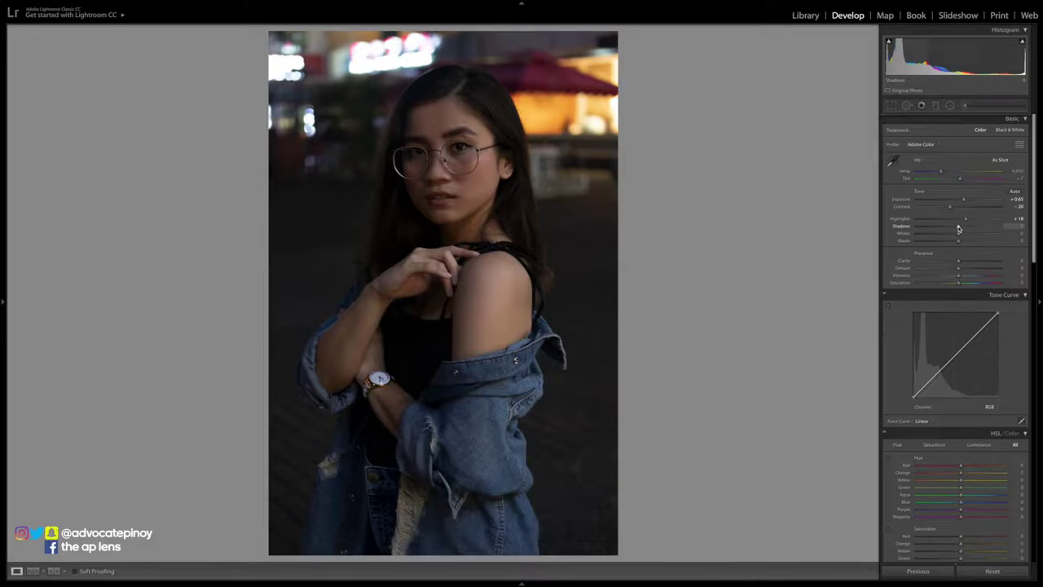
# Set Shadows to -64, Whites to +34, Blacks to +4, Contrast to -46 and Clarity to +15.
pyautogui.moveTo(959, 229); pyautogui.dragTo(905, 236)
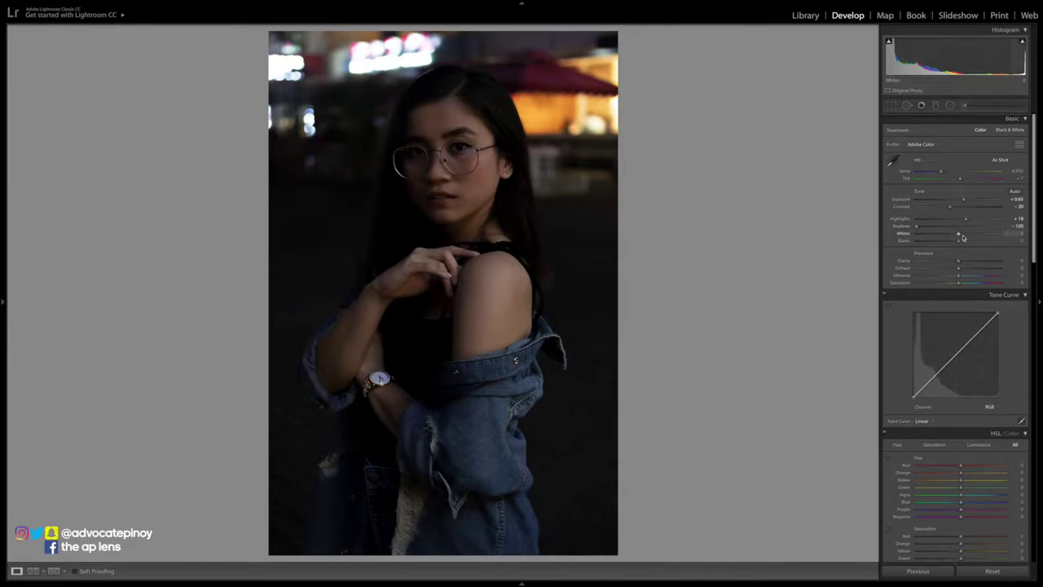
pyautogui.moveTo(962, 236); pyautogui.dragTo(965, 265)
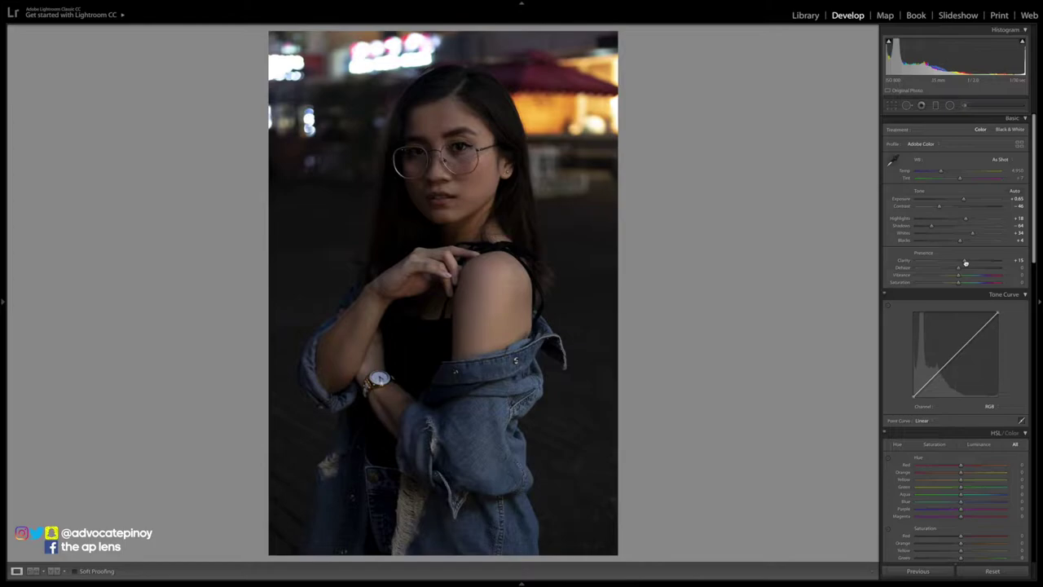
pyautogui.moveTo(965, 262); pyautogui.dragTo(1005, 263)
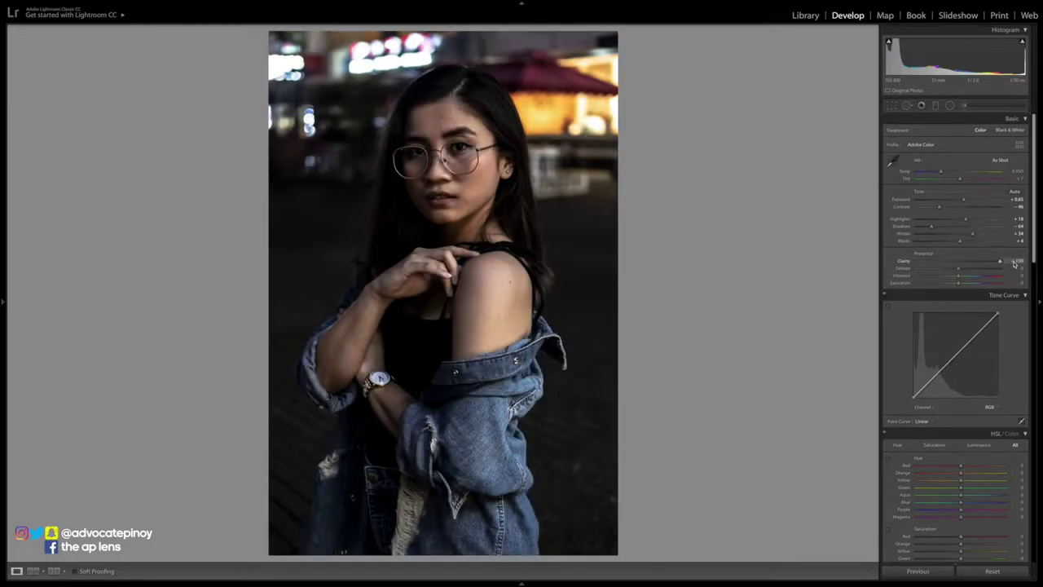
pyautogui.hotkey('ctrl', 'z')
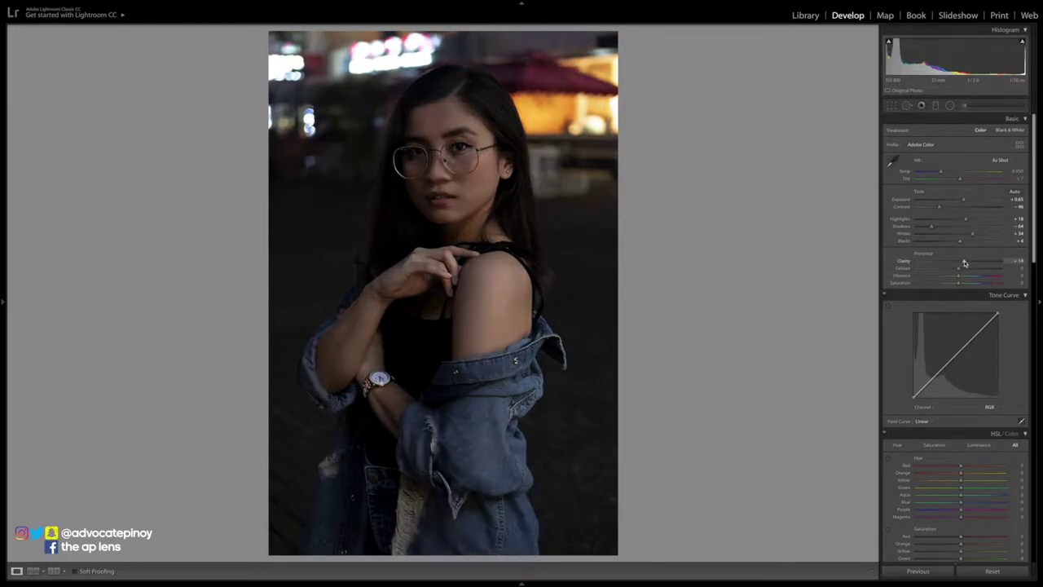
pyautogui.moveTo(965, 263); pyautogui.dragTo(965, 263)
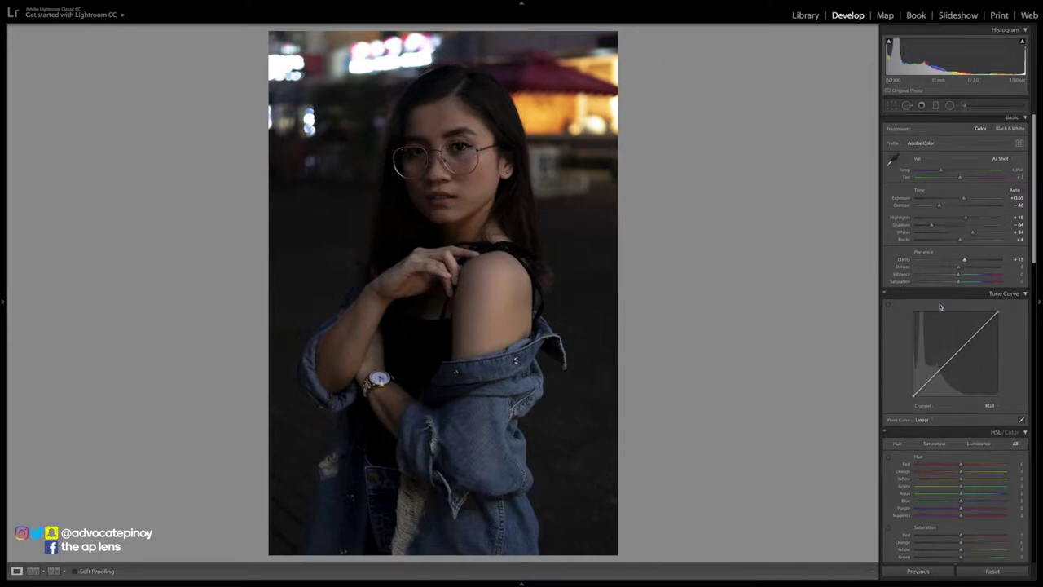
# Set Vibrance to +27, and undo the trial Saturation increase to +10.
pyautogui.scroll(-1, 940, 306)
pyautogui.scroll(2, 945, 297)
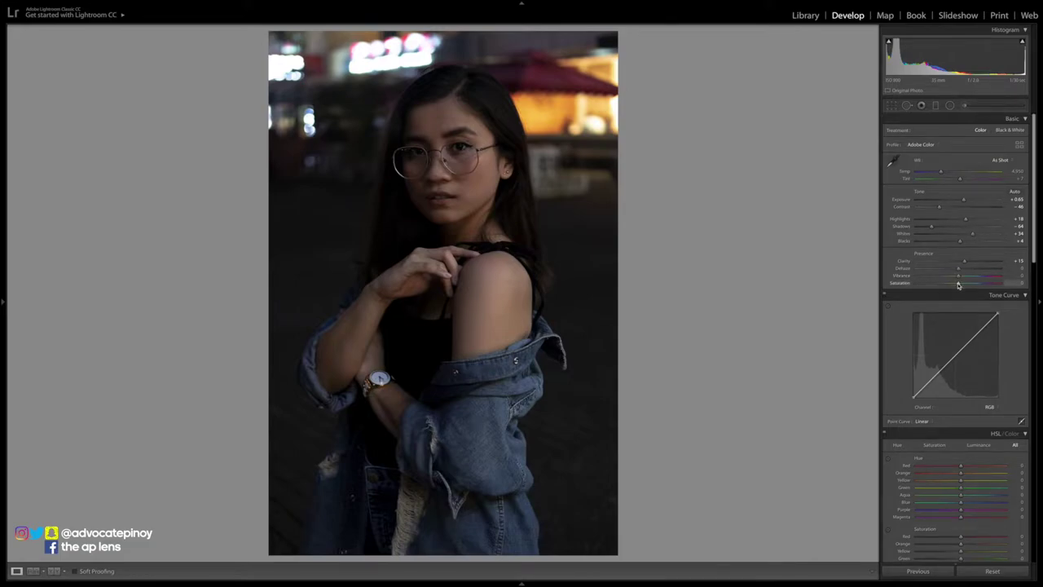
pyautogui.moveTo(958, 284); pyautogui.dragTo(968, 279)
pyautogui.hotkey('ctrl', 'z')
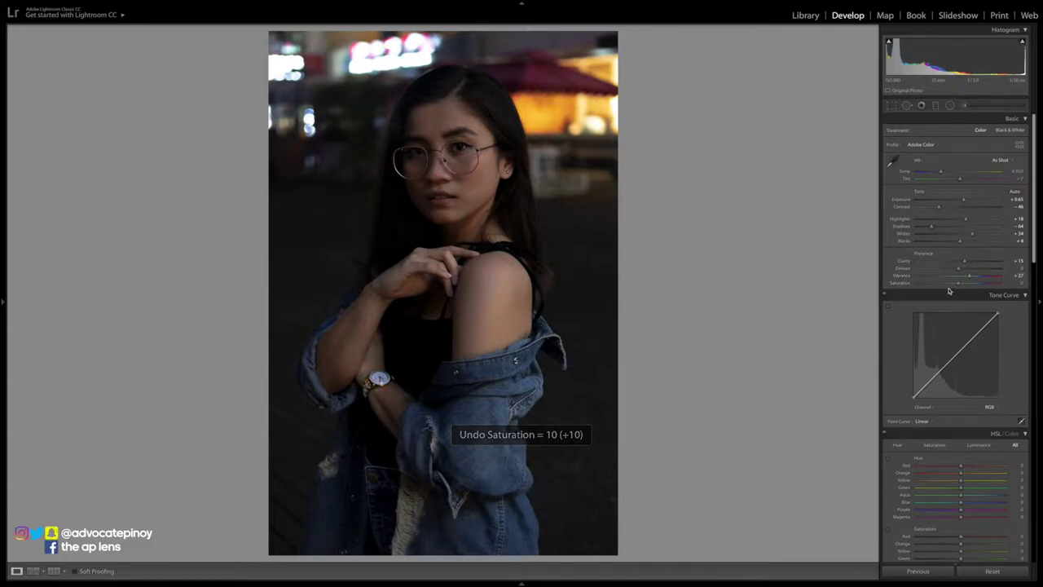
# Shape the RGB point curve with anchored midtones, lowered shadows and a raised black point for a faded look.
pyautogui.scroll(-1, 950, 288)
pyautogui.scroll(-4, 948, 288)
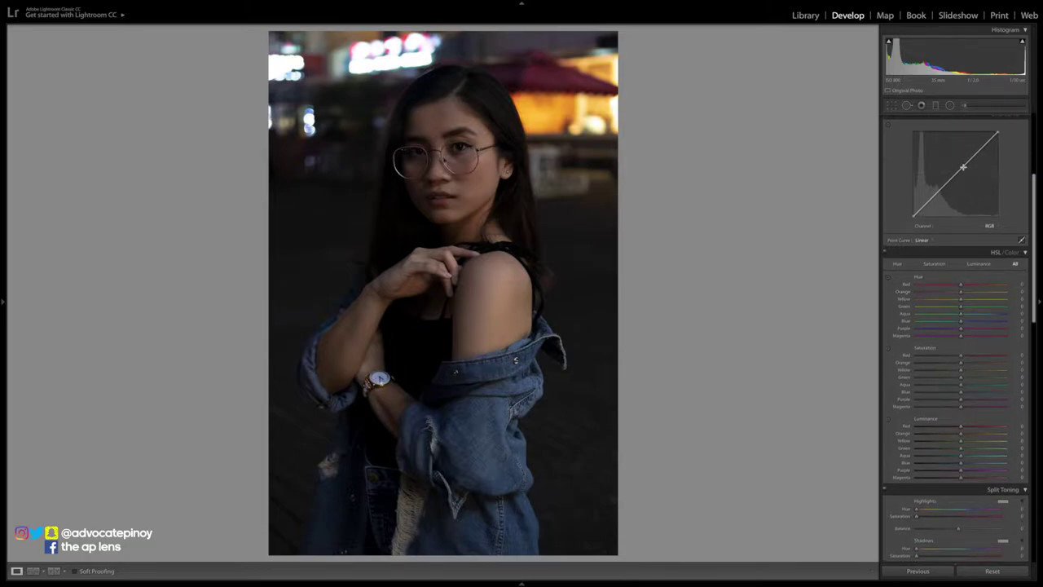
pyautogui.click(955, 172)
pyautogui.click(945, 184)
pyautogui.moveTo(913, 216); pyautogui.dragTo(913, 212)
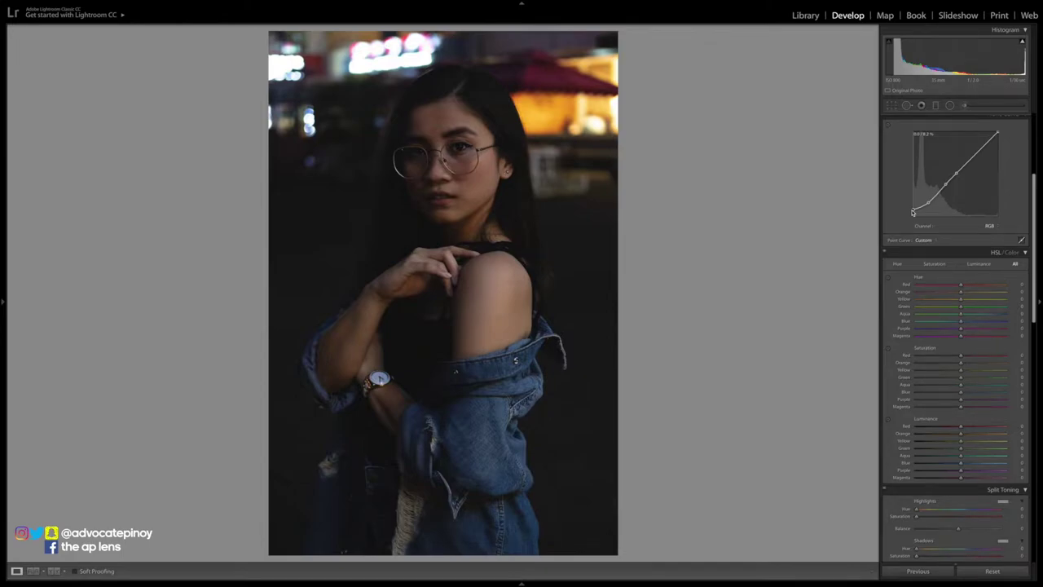
pyautogui.moveTo(913, 213); pyautogui.dragTo(912, 209)
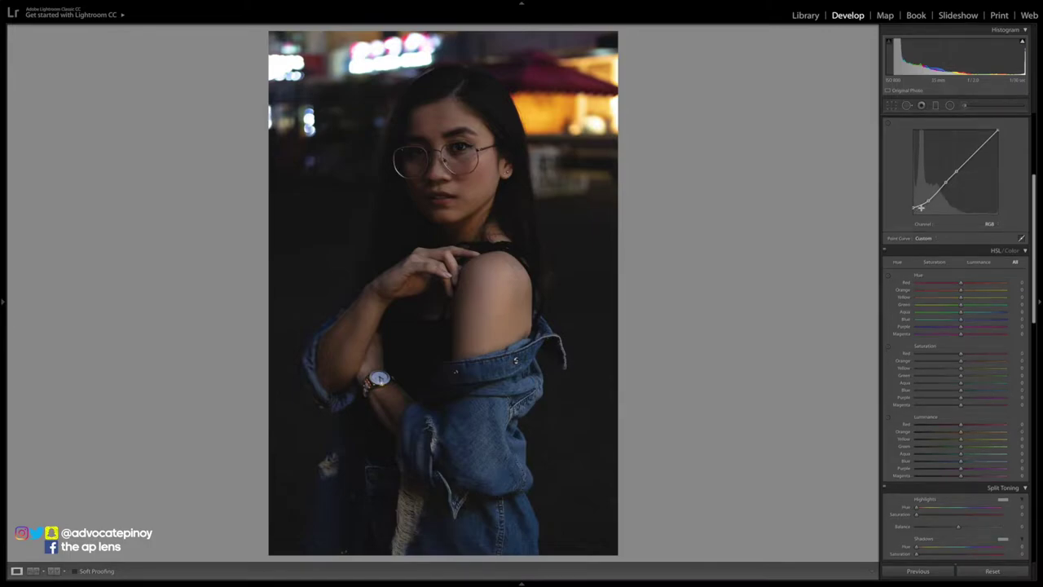
pyautogui.moveTo(928, 196); pyautogui.dragTo(928, 197)
pyautogui.hotkey('ctrl', 'z')
pyautogui.hotkey('ctrl', 'z')
pyautogui.hotkey('ctrl', 'z')
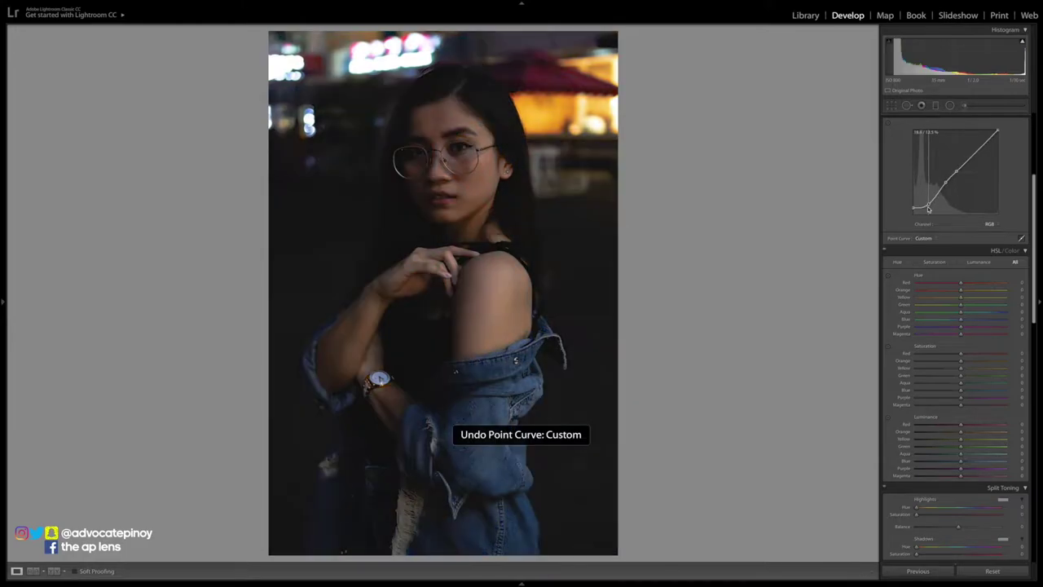
pyautogui.hotkey('ctrl', 'z')
pyautogui.hotkey('ctrl', 'z')
pyautogui.hotkey('ctrl', 'z')
# Raise the shadow point of the RGB tone curve slightly and fine-tune its midtone and highlight sections.
pyautogui.moveTo(928, 208); pyautogui.dragTo(929, 198)
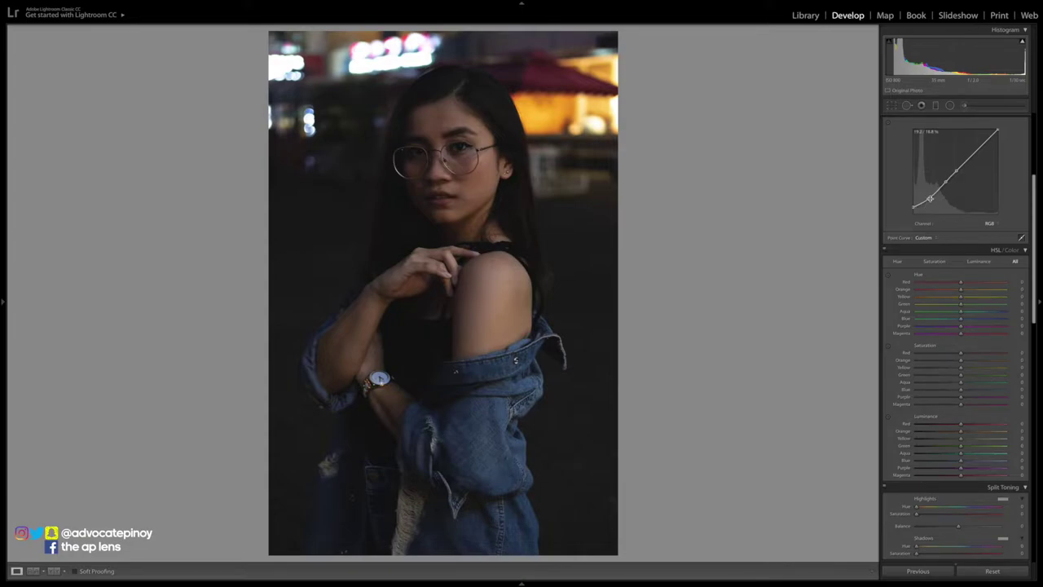
pyautogui.moveTo(937, 191); pyautogui.dragTo(957, 173)
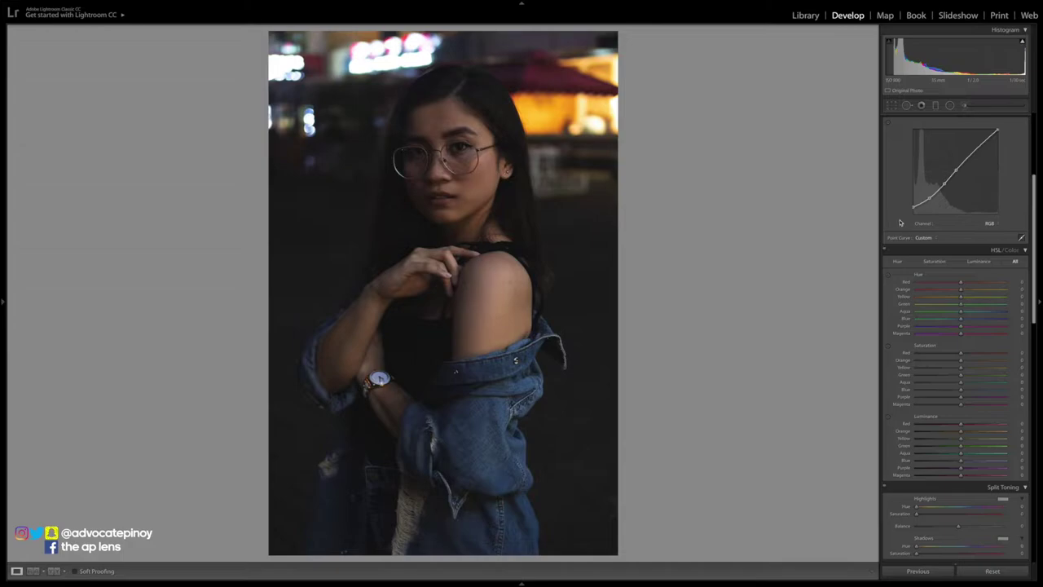
pyautogui.moveTo(979, 153); pyautogui.dragTo(976, 150)
pyautogui.scroll(-3, 949, 273)
pyautogui.scroll(-1, 948, 273)
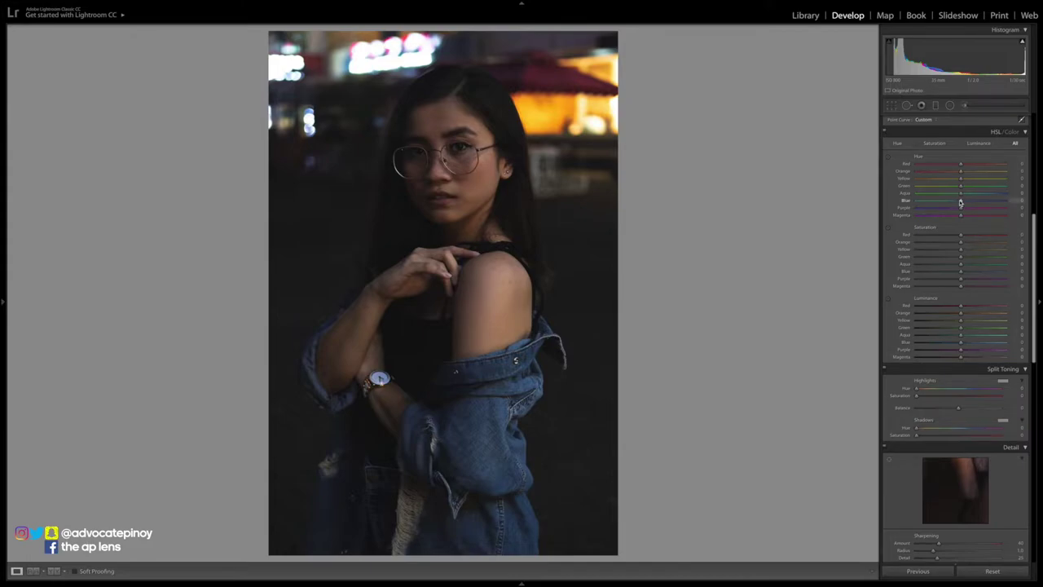
pyautogui.moveTo(960, 202); pyautogui.dragTo(767, 206)
pyautogui.hotkey('ctrl', 'z')
pyautogui.moveTo(938, 225); pyautogui.dragTo(899, 221)
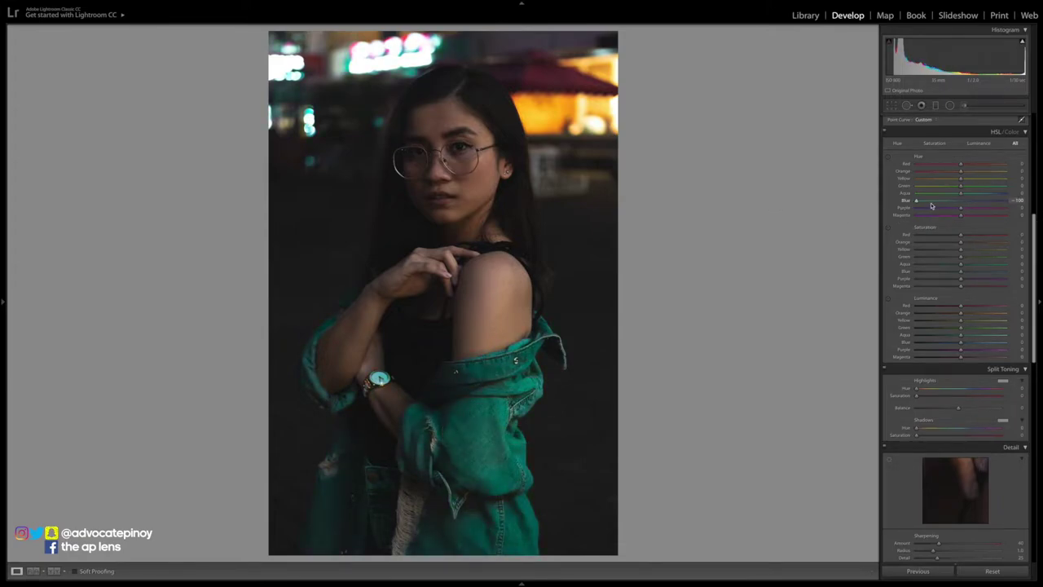
pyautogui.hotkey('ctrl', 'z')
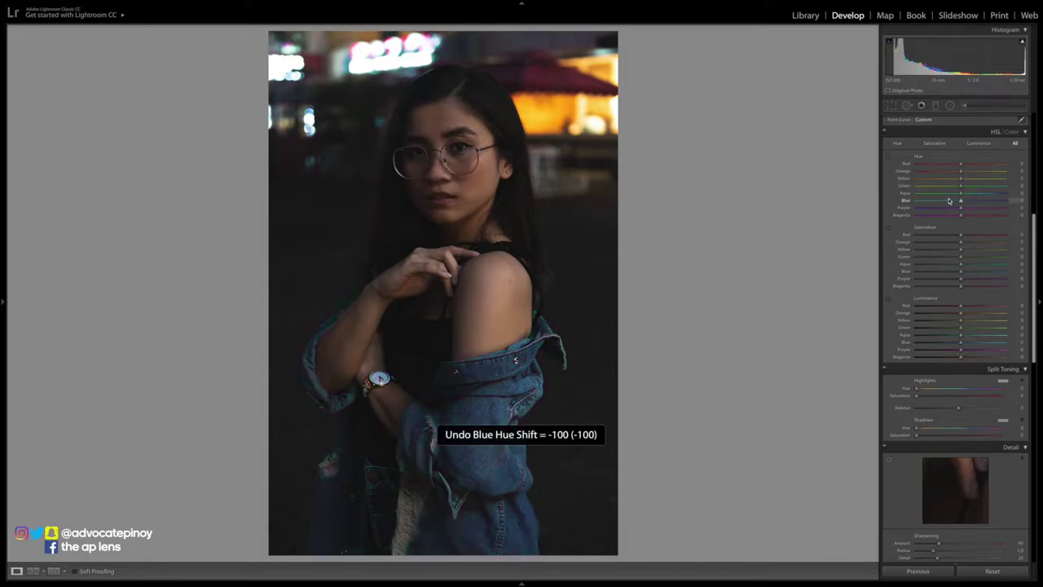
# Collapse the histogram and mute the blues with saturation -75, luminance +40 and hue -21.
pyautogui.scroll(1, 952, 256)
pyautogui.scroll(-1, 958, 290)
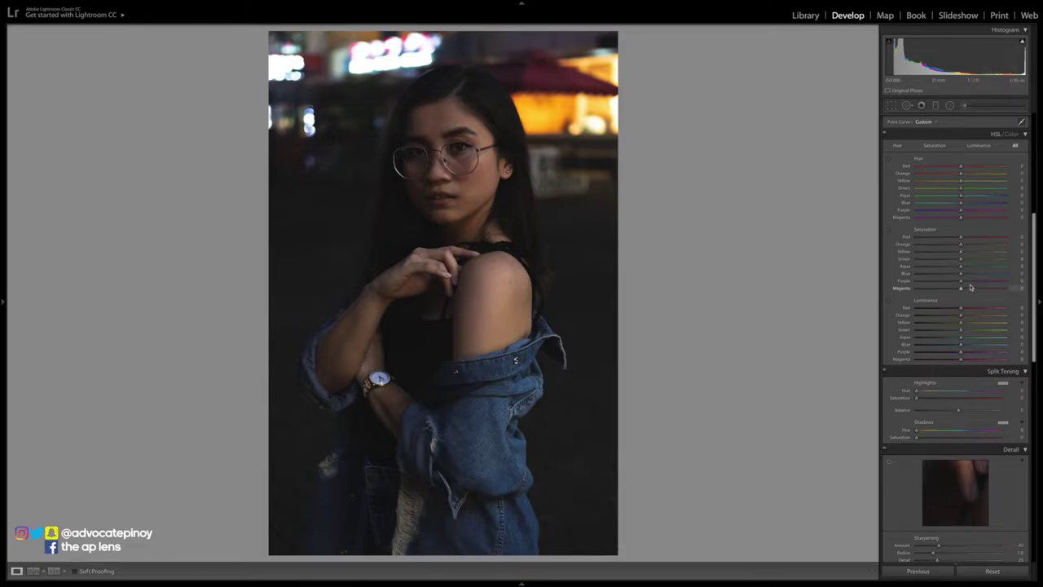
pyautogui.click(1023, 42)
pyautogui.click(1025, 30)
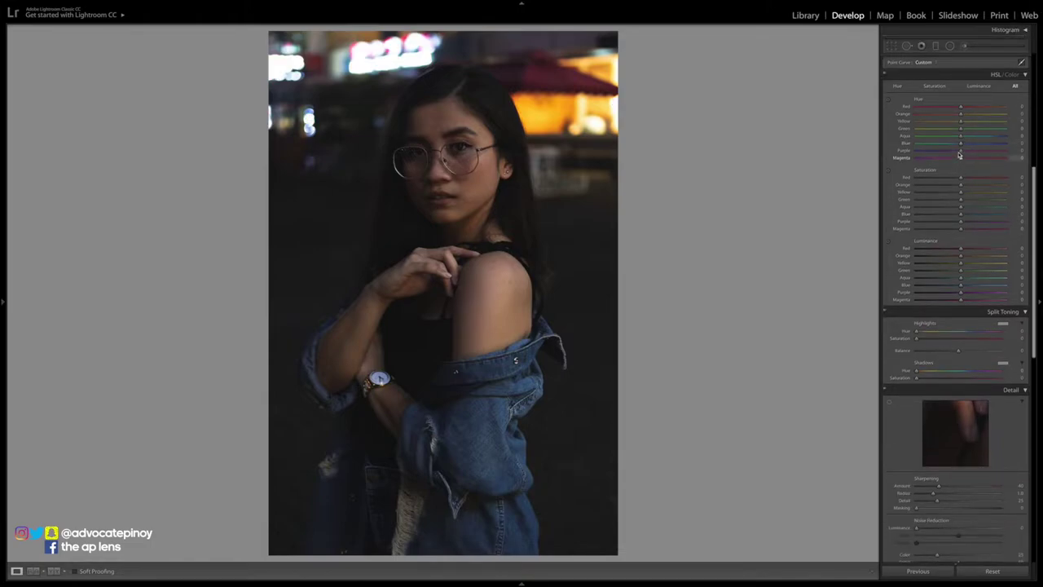
pyautogui.moveTo(960, 214); pyautogui.dragTo(927, 216)
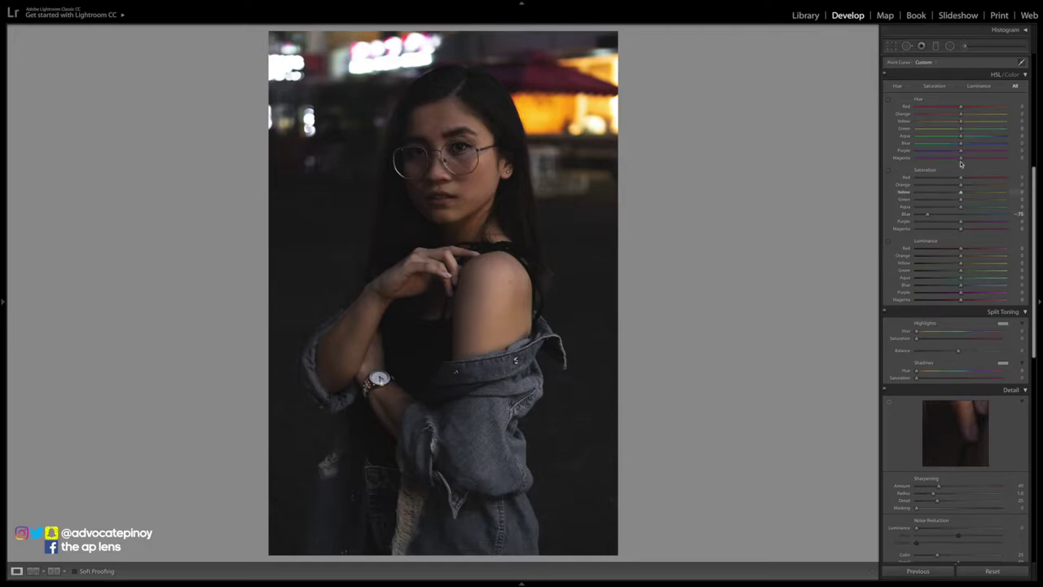
pyautogui.moveTo(960, 284); pyautogui.dragTo(978, 285)
pyautogui.moveTo(964, 145)
pyautogui.mouseDown()
pyautogui.moveTo(975, 144)
pyautogui.moveTo(952, 148)
pyautogui.mouseUp()
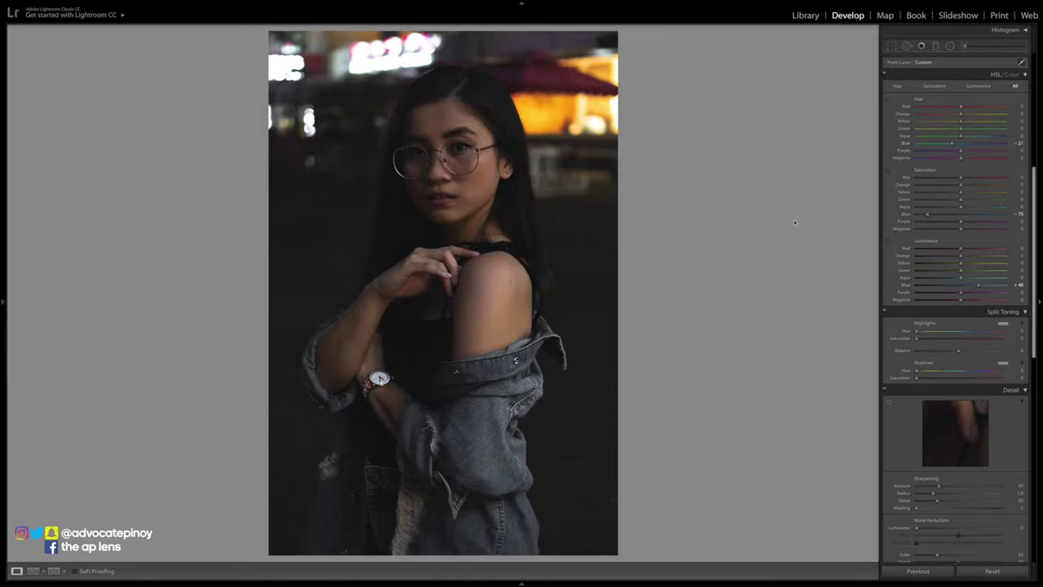
# Warm the skin tones by setting Orange saturation to +10, Red saturation to +21 and Orange luminance to +15.
pyautogui.moveTo(967, 188); pyautogui.dragTo(967, 188)
pyautogui.moveTo(967, 181)
pyautogui.mouseDown()
pyautogui.moveTo(984, 179)
pyautogui.moveTo(924, 178)
pyautogui.moveTo(970, 180)
pyautogui.mouseUp()
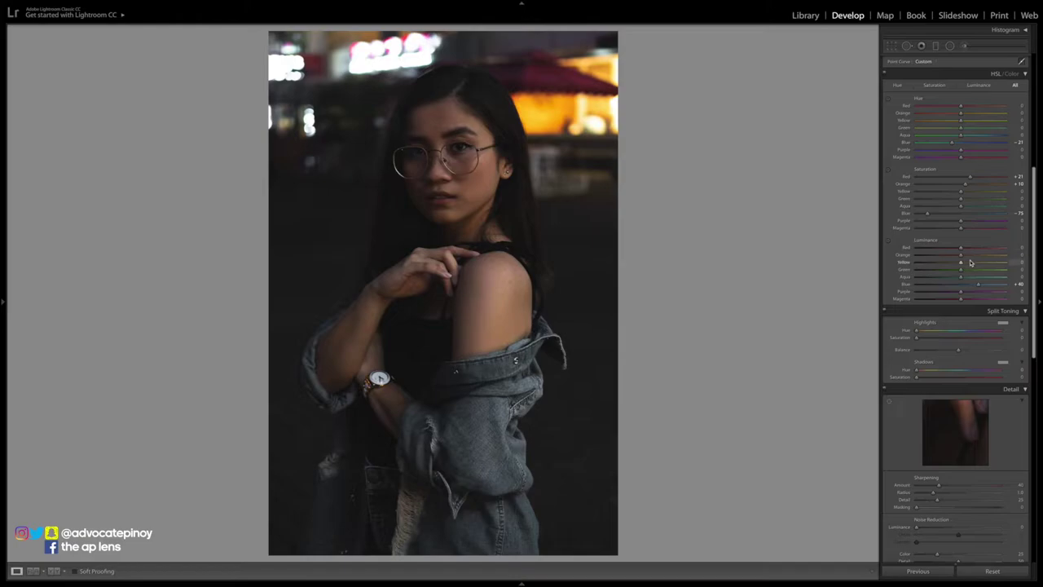
pyautogui.moveTo(963, 257); pyautogui.dragTo(969, 257)
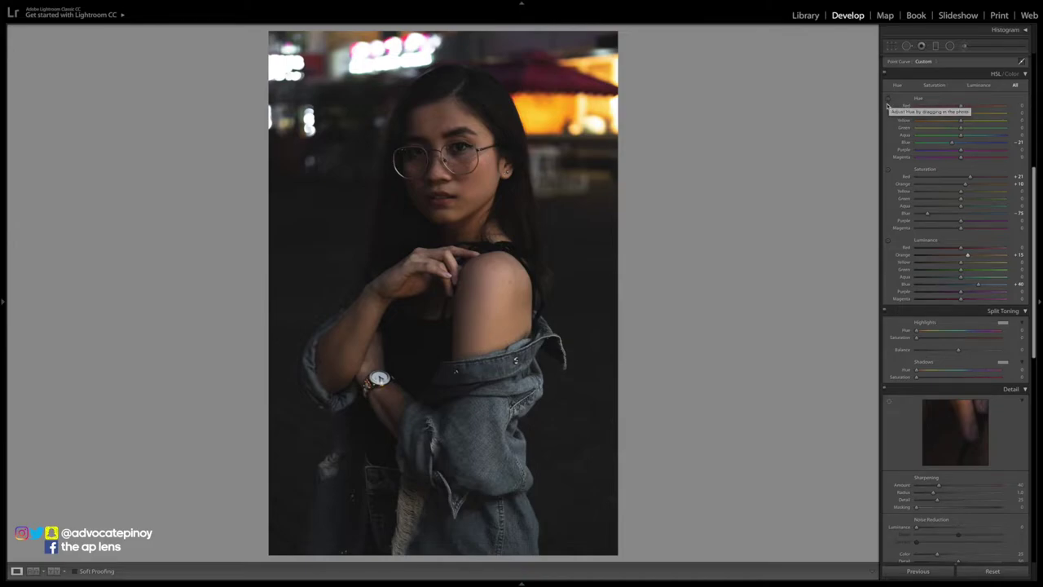
pyautogui.click(889, 172)
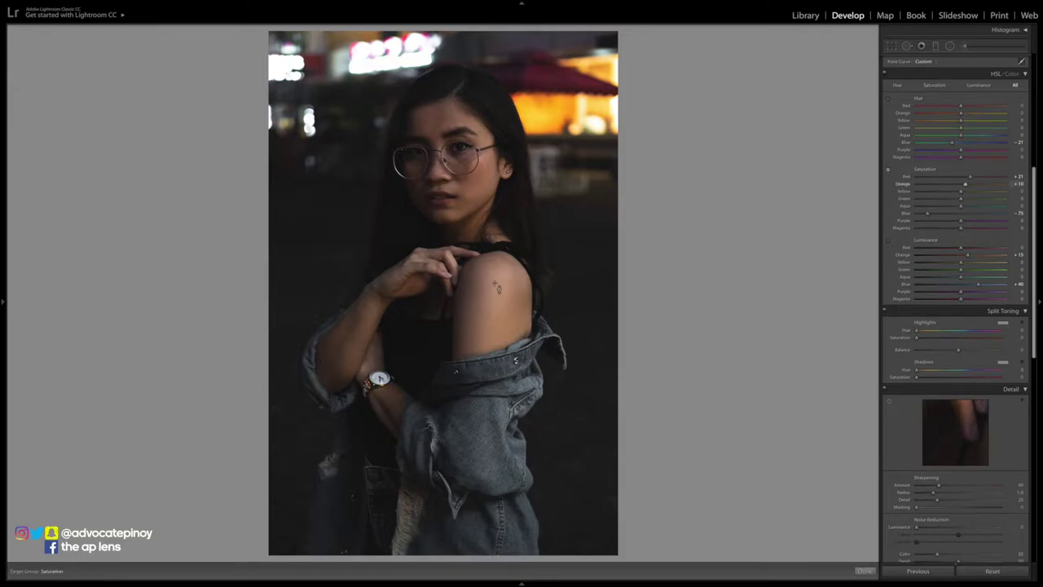
pyautogui.moveTo(498, 287); pyautogui.dragTo(498, 318)
pyautogui.moveTo(492, 277); pyautogui.dragTo(492, 245)
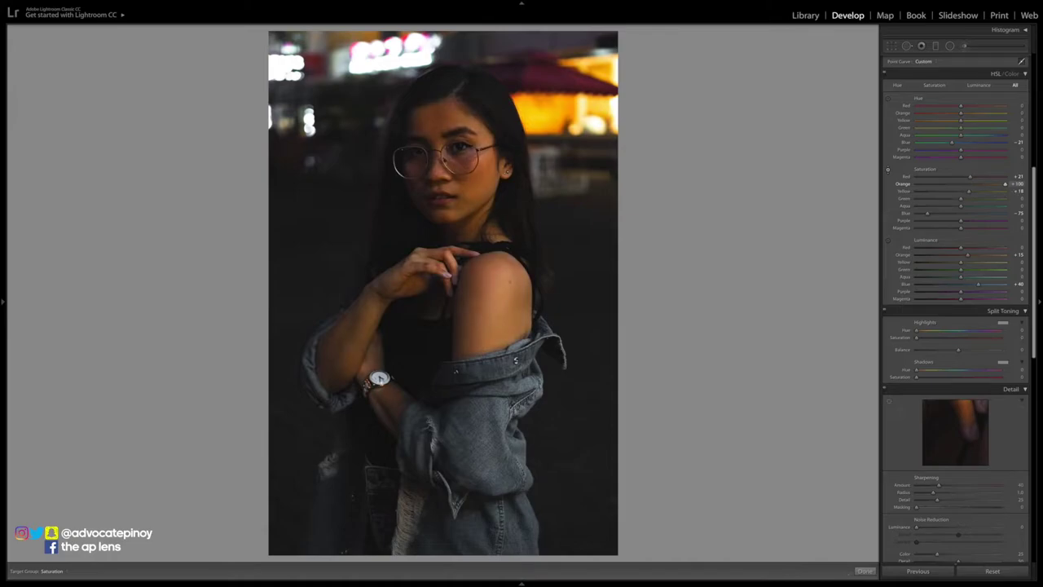
pyautogui.hotkey('ctrl', 'z')
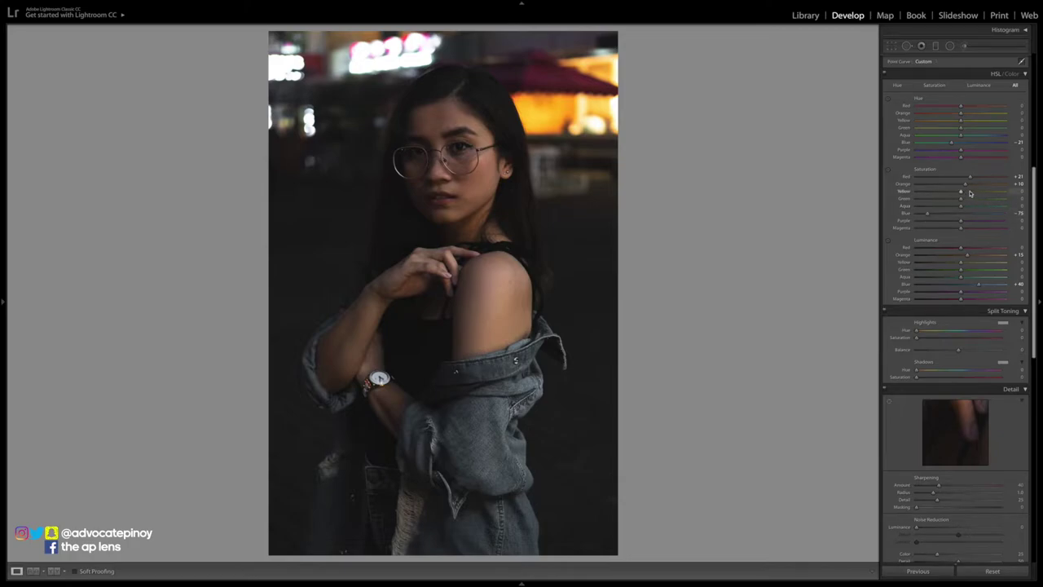
pyautogui.moveTo(967, 185)
pyautogui.mouseDown()
pyautogui.moveTo(923, 185)
pyautogui.moveTo(1002, 185)
pyautogui.moveTo(947, 182)
pyautogui.mouseUp()
pyautogui.hotkey('ctrl', 'z')
# Set Orange saturation to +13 and Red luminance to +26, and undo the trial Yellow luminance change.
pyautogui.moveTo(967, 187); pyautogui.dragTo(968, 187)
pyautogui.moveTo(962, 249); pyautogui.dragTo(972, 250)
pyautogui.moveTo(962, 262); pyautogui.dragTo(939, 263)
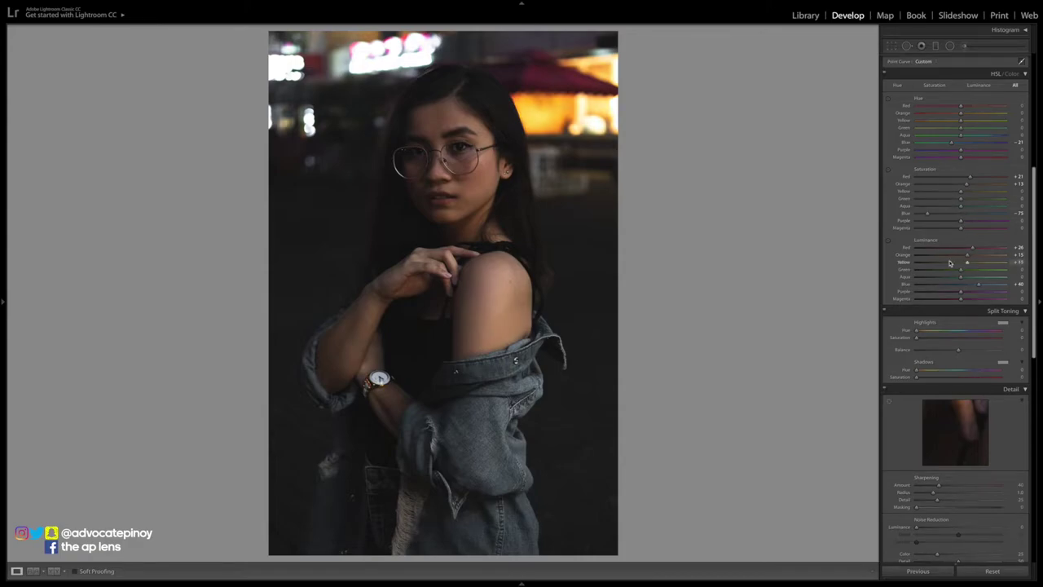
pyautogui.hotkey('ctrl', 'z')
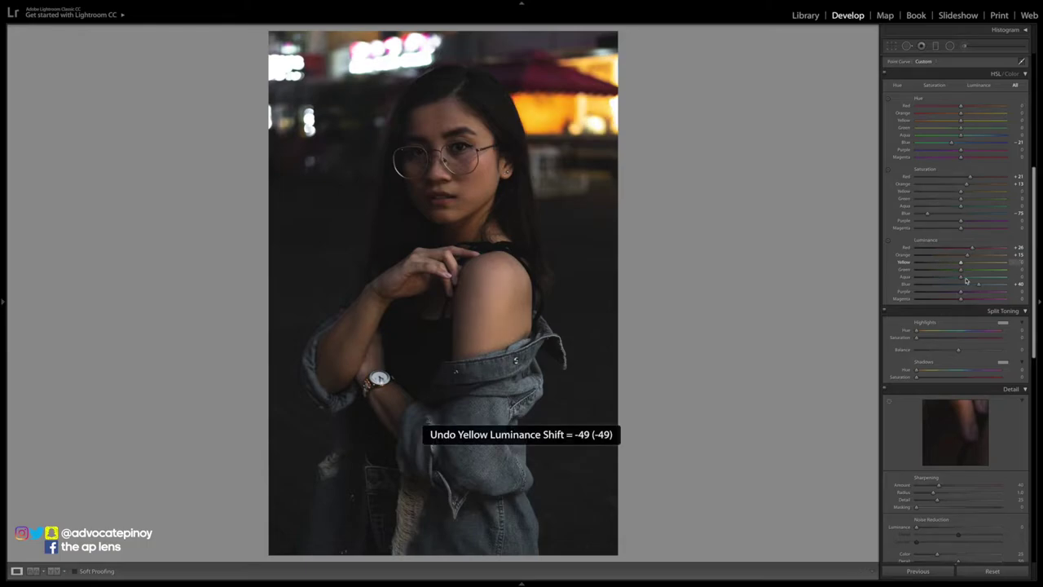
# Set split toning to highlights hue 110 and saturation 30, shadows saturation 3, and balance -34.
pyautogui.scroll(-2, 986, 304)
pyautogui.scroll(-4, 985, 304)
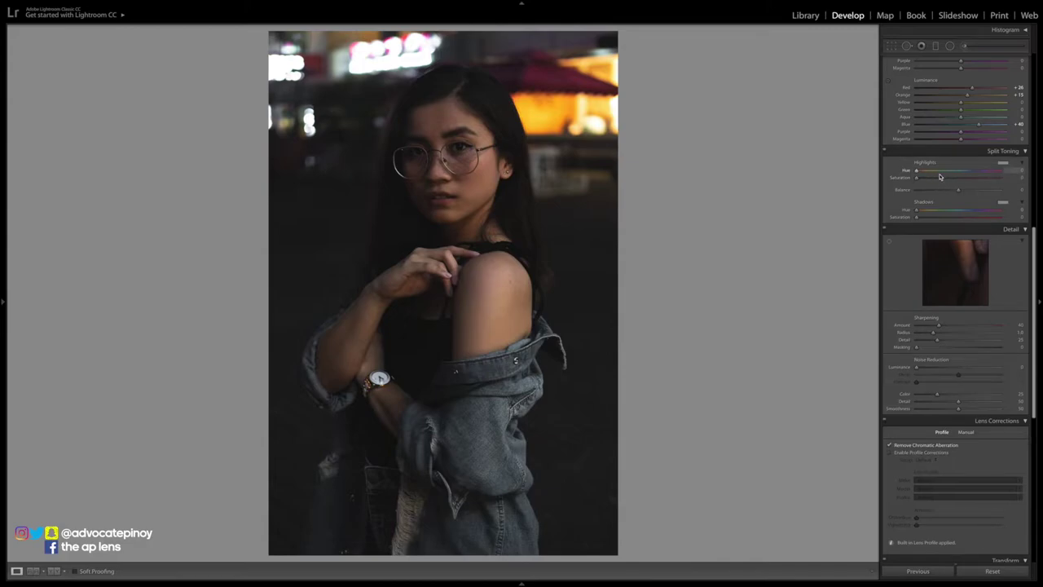
pyautogui.moveTo(917, 171); pyautogui.dragTo(936, 180)
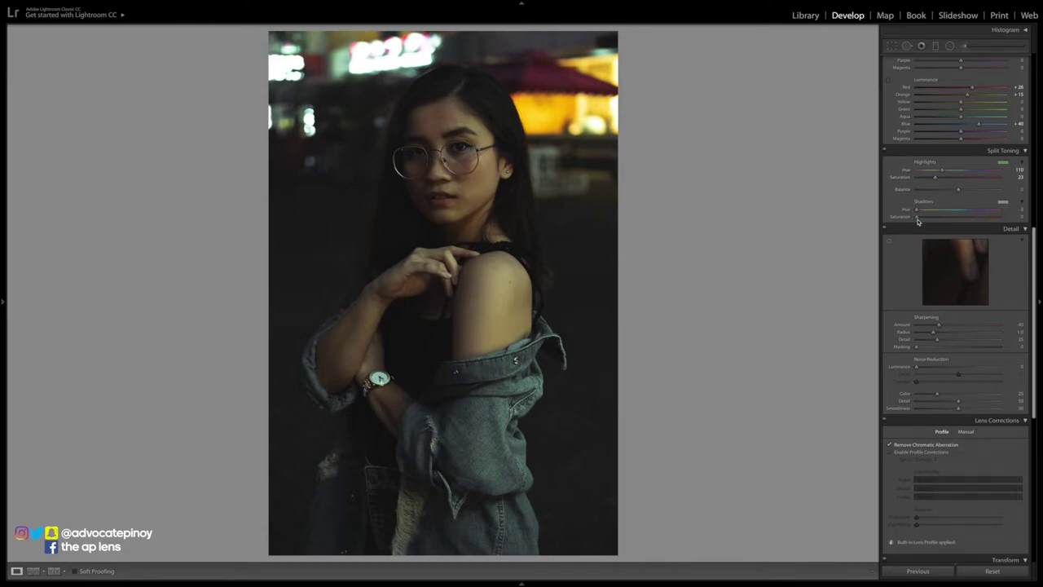
pyautogui.moveTo(918, 219); pyautogui.dragTo(920, 219)
pyautogui.moveTo(955, 191)
pyautogui.mouseDown()
pyautogui.moveTo(920, 192)
pyautogui.moveTo(999, 192)
pyautogui.moveTo(939, 191)
pyautogui.moveTo(943, 179)
pyautogui.mouseUp()
# Set the sharpening amount to 50 with masking at 71, and luminance noise reduction to 20.
pyautogui.scroll(-1, 940, 188)
pyautogui.scroll(-2, 940, 187)
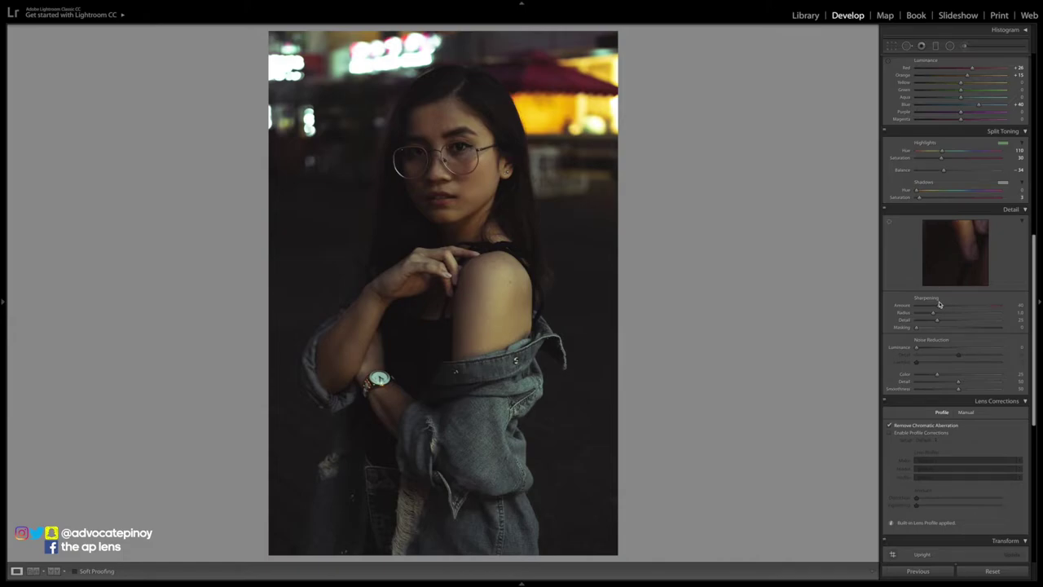
pyautogui.moveTo(938, 306); pyautogui.dragTo(903, 306)
pyautogui.moveTo(916, 348); pyautogui.dragTo(936, 350)
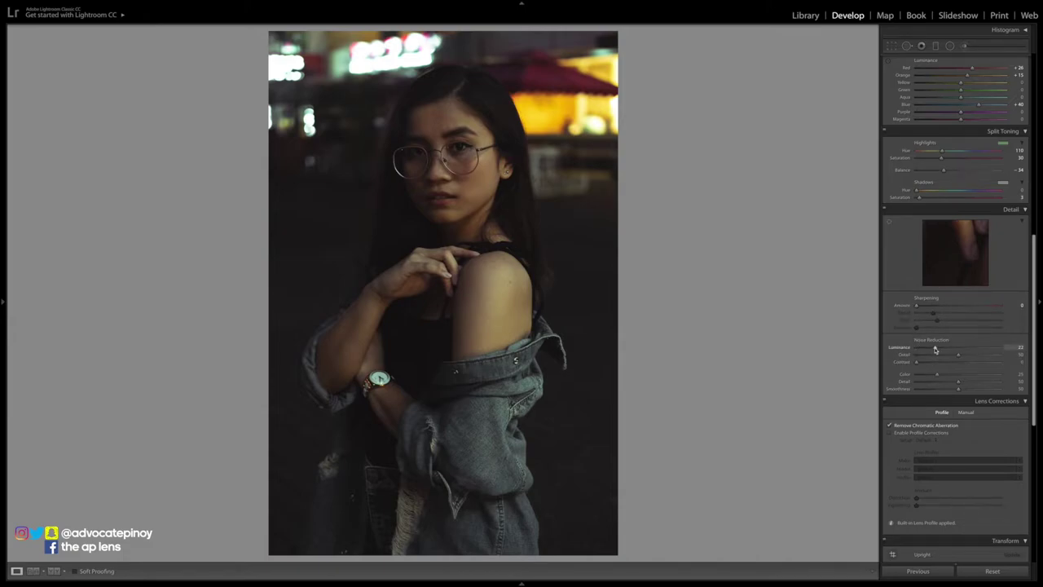
pyautogui.scroll(-5, 929, 309)
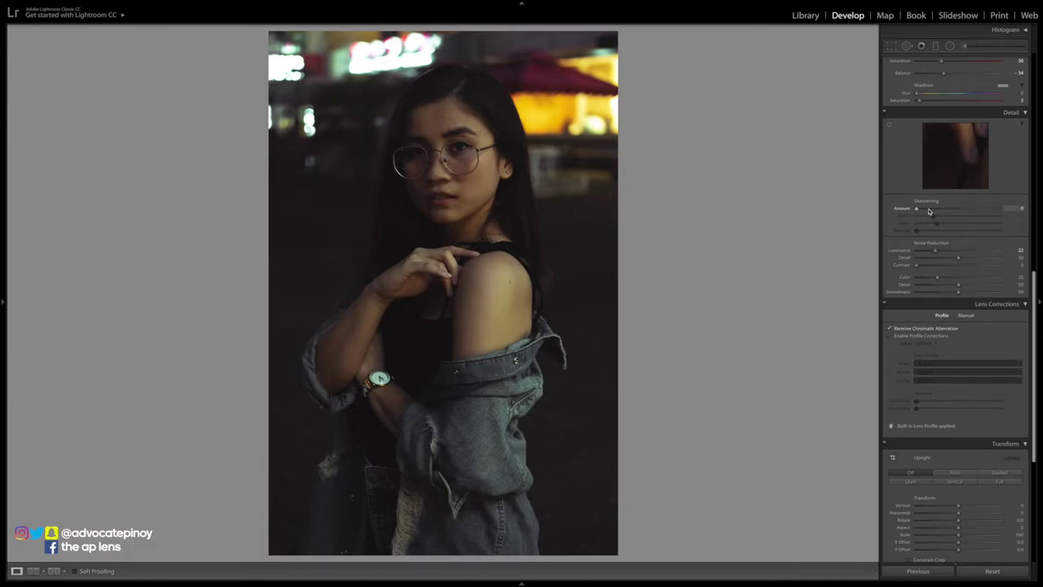
pyautogui.moveTo(941, 210); pyautogui.dragTo(946, 210)
pyautogui.moveTo(924, 232); pyautogui.dragTo(969, 231)
pyautogui.moveTo(974, 232); pyautogui.dragTo(1040, 243)
pyautogui.hotkey('ctrl', 'z')
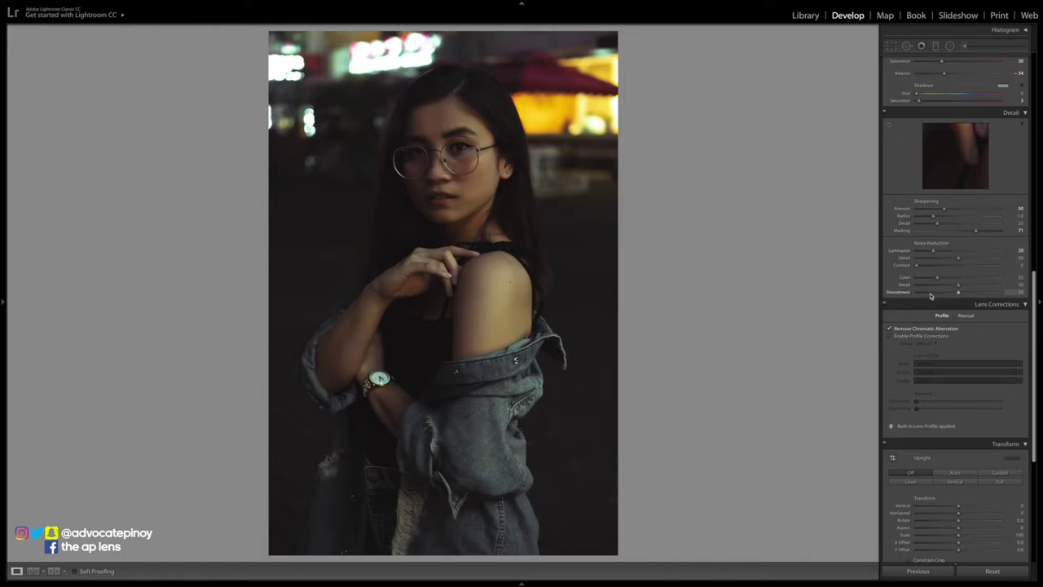
# Try adding grain to the photo and return the grain amount to 0.
pyautogui.scroll(-2, 931, 296)
pyautogui.scroll(-8, 931, 296)
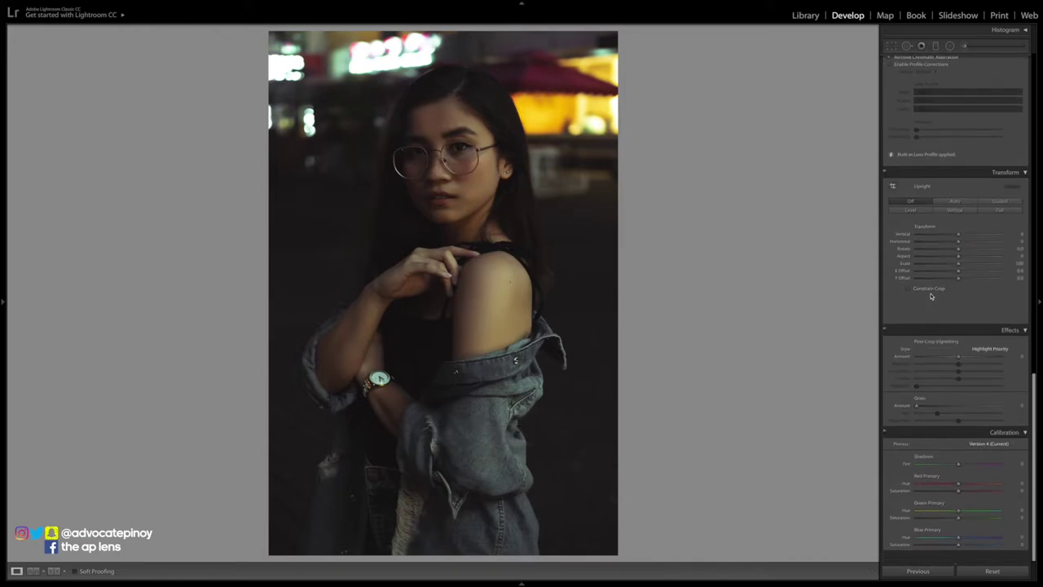
pyautogui.moveTo(917, 414)
pyautogui.mouseDown()
pyautogui.moveTo(957, 418)
pyautogui.moveTo(934, 420)
pyautogui.mouseUp()
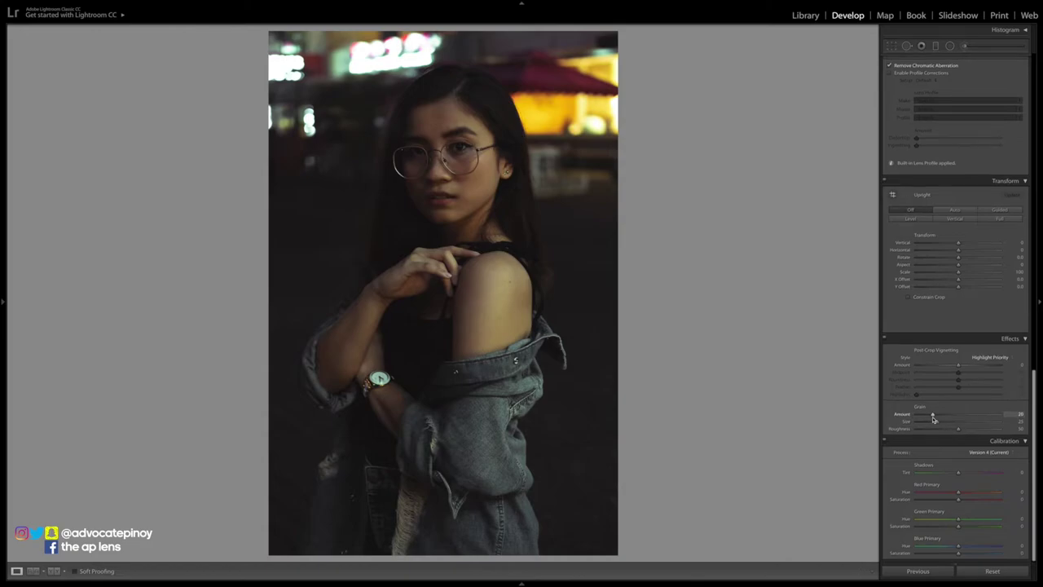
pyautogui.moveTo(934, 417); pyautogui.dragTo(914, 424)
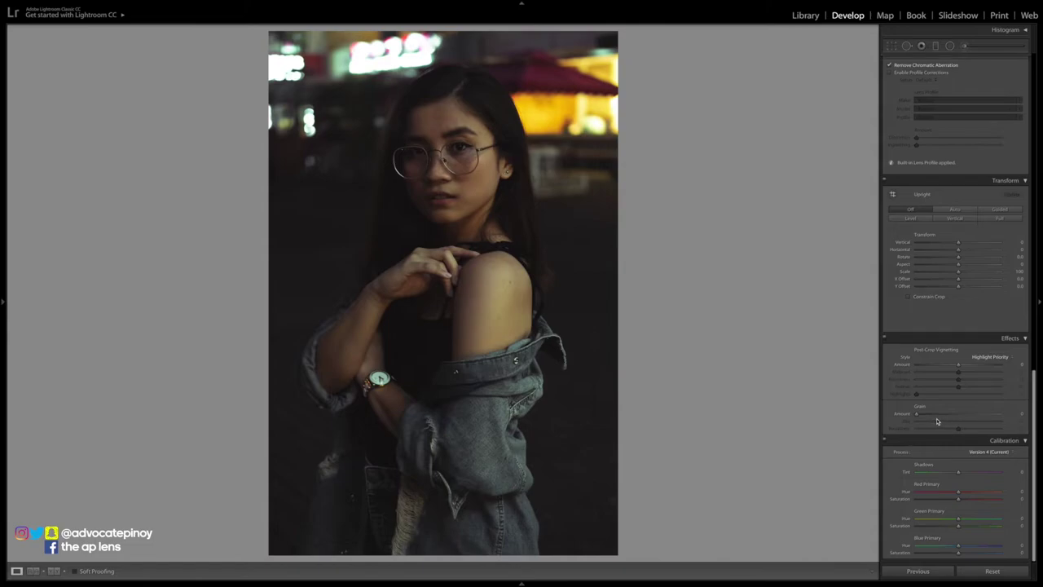
# Mute the Blue Primary in the camera calibration with saturation -40 and hue -31.
pyautogui.click(989, 451)
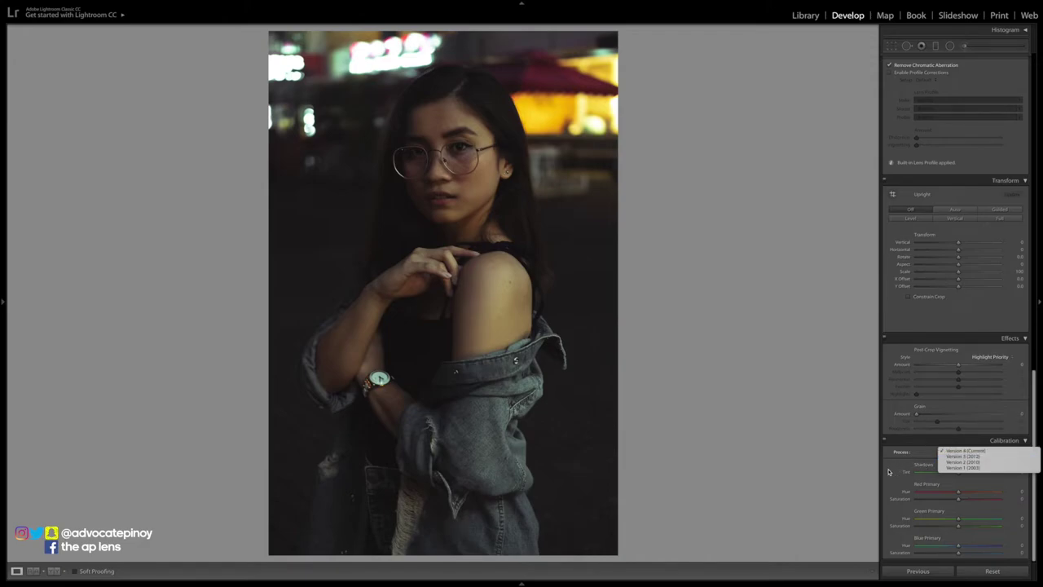
pyautogui.click(924, 478)
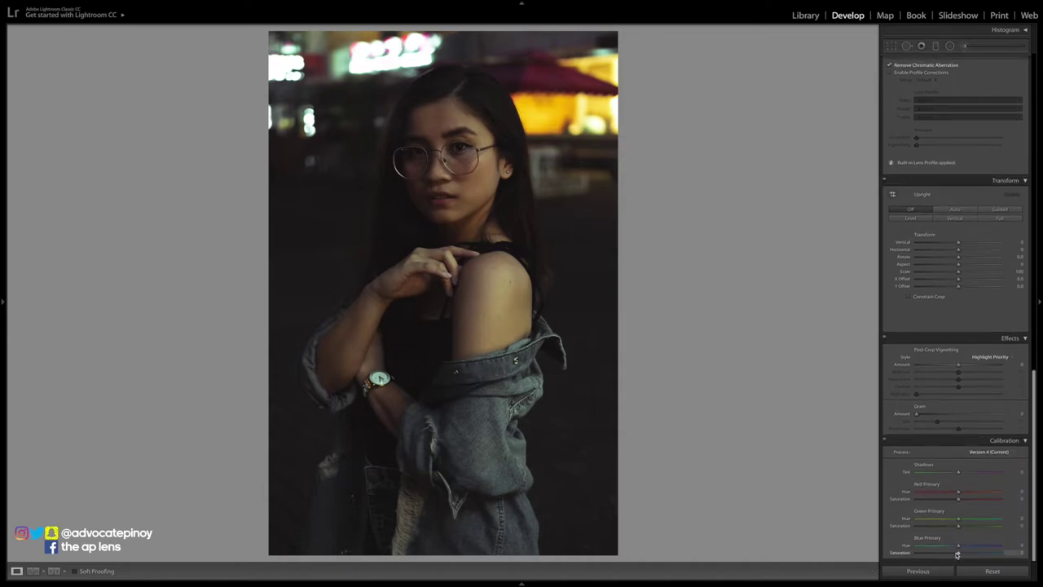
pyautogui.moveTo(958, 554); pyautogui.dragTo(900, 555)
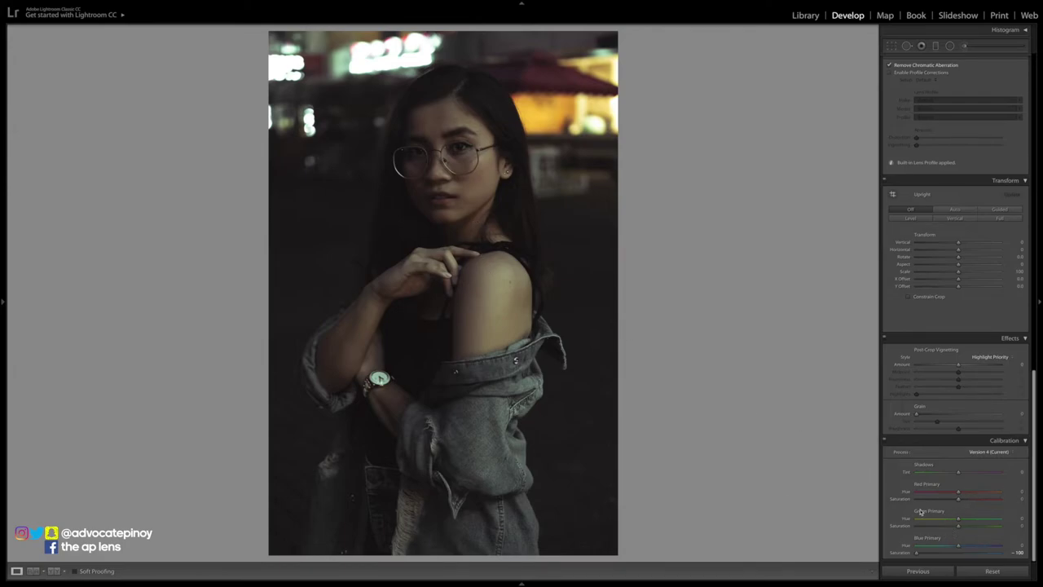
pyautogui.scroll(1, 932, 514)
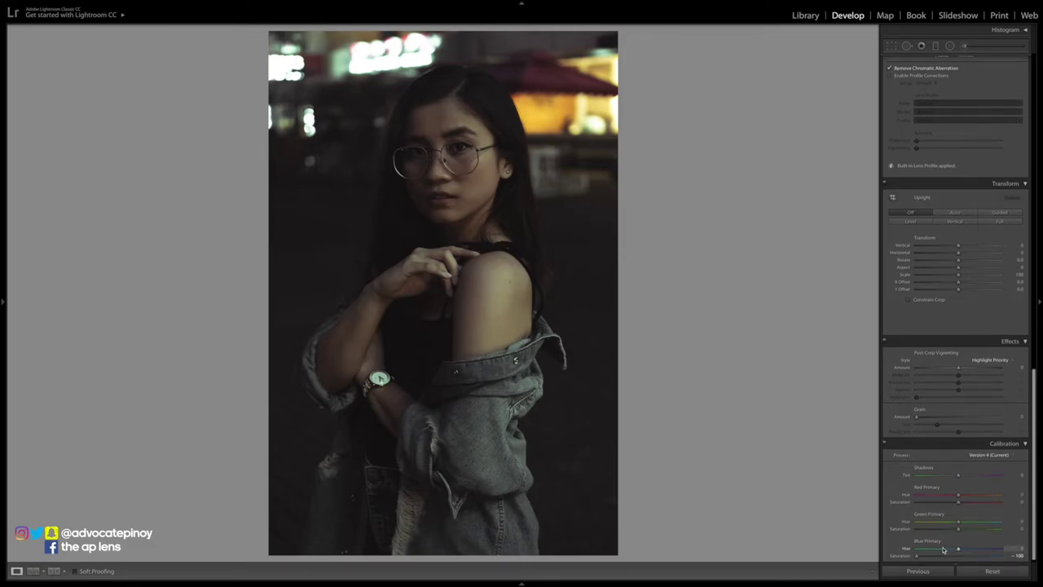
pyautogui.scroll(-1, 944, 550)
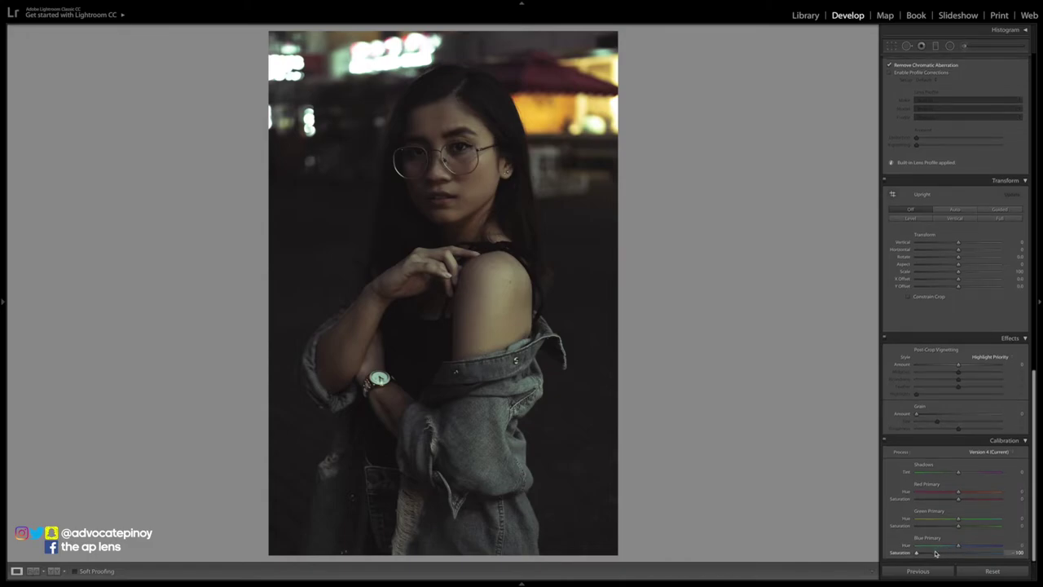
pyautogui.moveTo(936, 553); pyautogui.dragTo(939, 553)
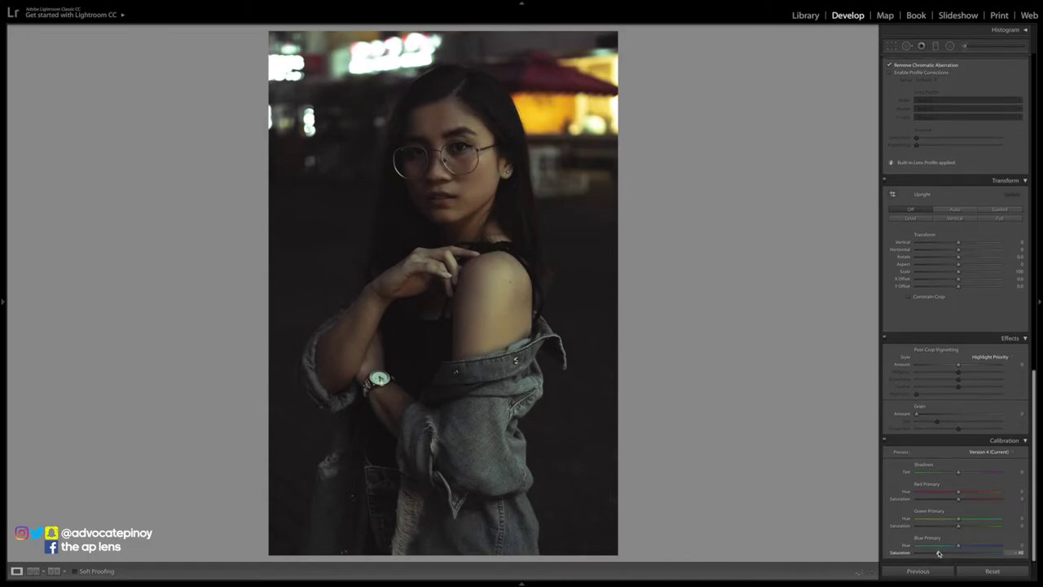
pyautogui.moveTo(948, 545)
pyautogui.mouseDown()
pyautogui.moveTo(930, 545)
pyautogui.moveTo(946, 545)
pyautogui.mouseUp()
# Raise the calibration's Red Primary saturation to +22 and Green Primary saturation to +24.
pyautogui.moveTo(978, 500); pyautogui.dragTo(968, 500)
pyautogui.moveTo(959, 525); pyautogui.dragTo(964, 528)
pyautogui.moveTo(972, 528); pyautogui.dragTo(965, 530)
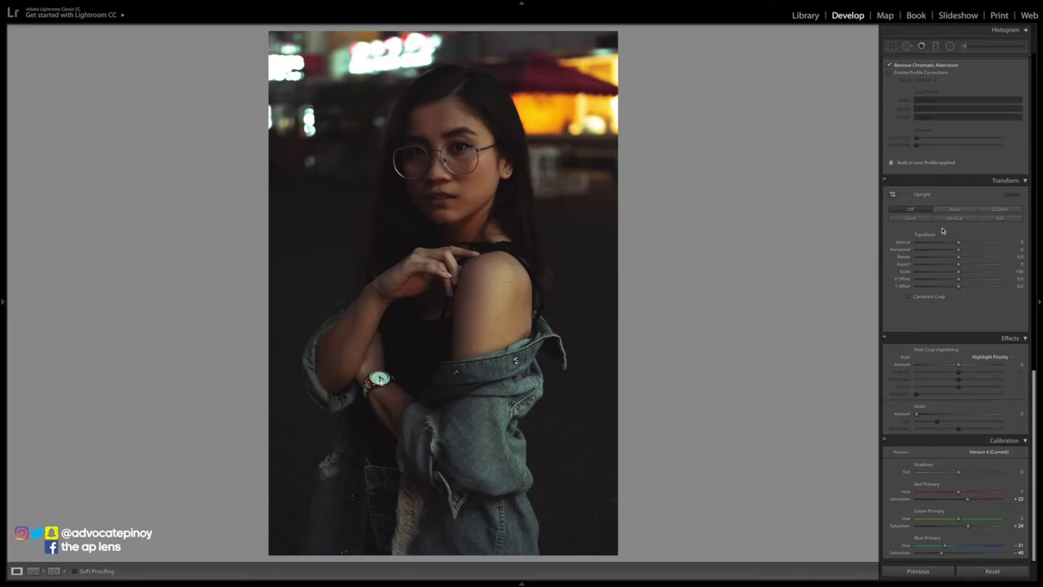
# Paint a new adjustment brush mask over the white of the brighter eye, on both sides of the iris.
pyautogui.scroll(8, 942, 231)
pyautogui.press('z')
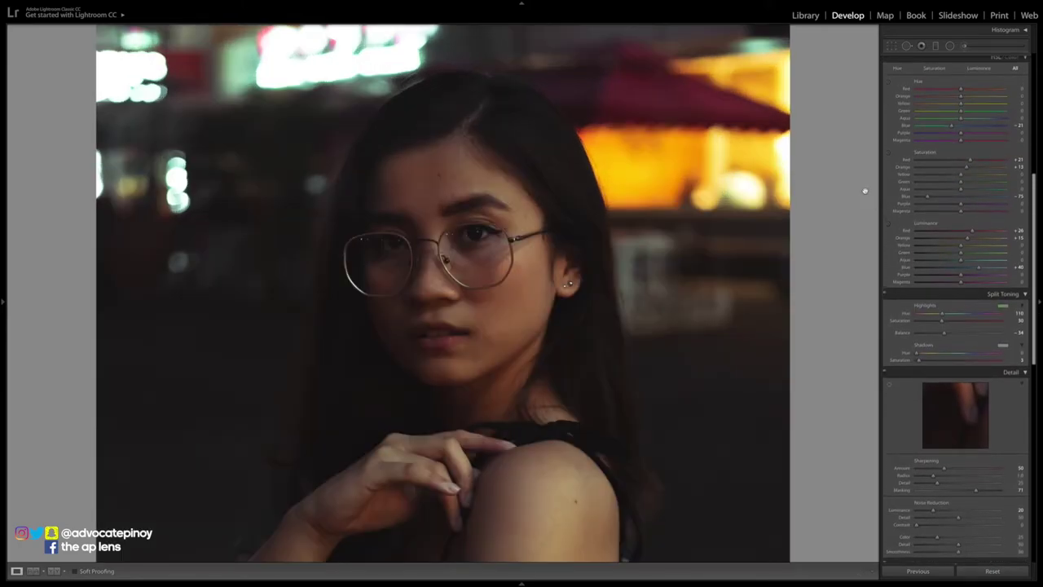
pyautogui.click(640, 236)
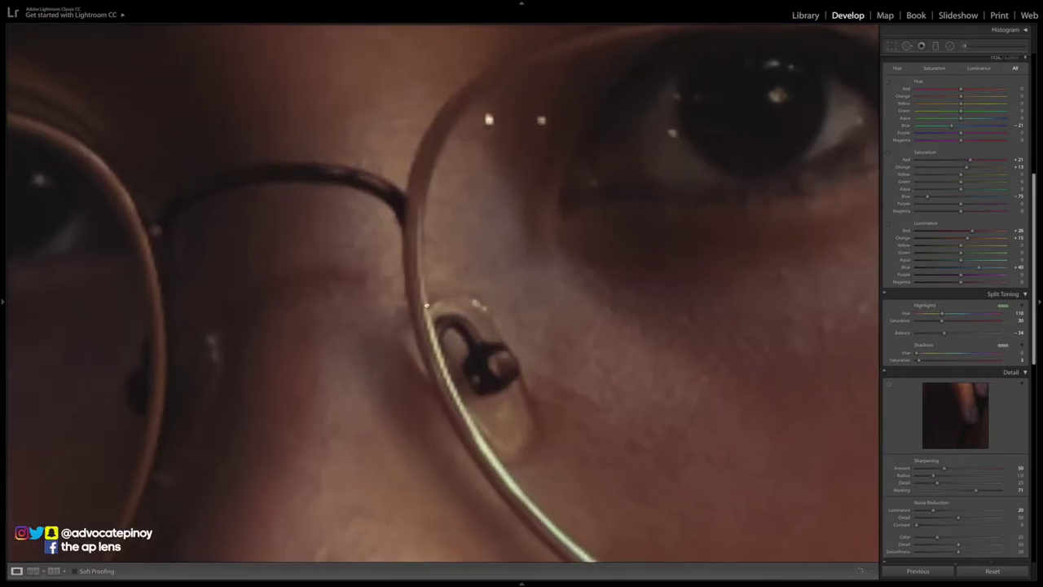
pyautogui.moveTo(426, 306); pyautogui.dragTo(1035, 82)
pyautogui.press('k')
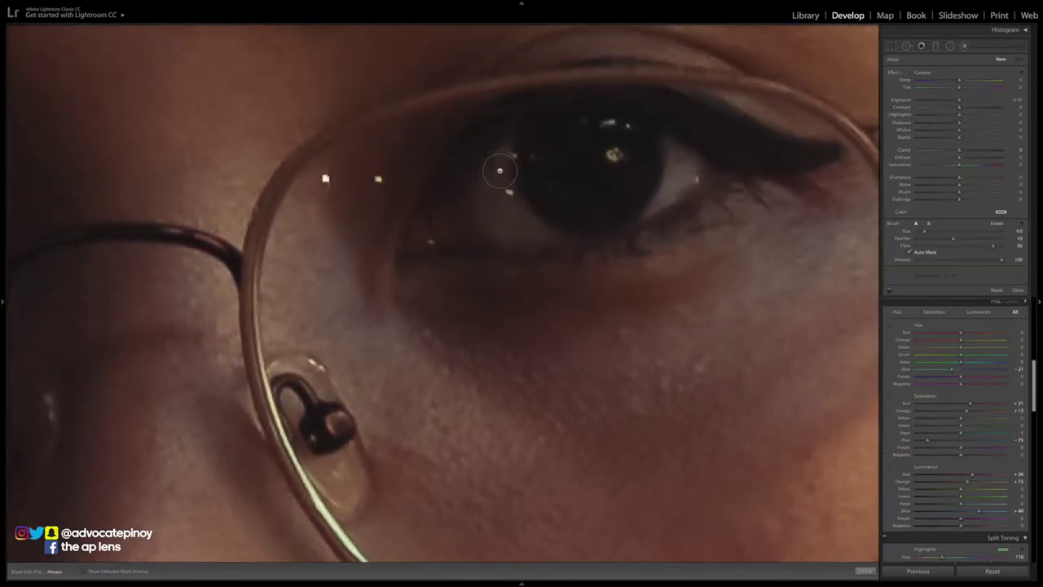
pyautogui.press('h')
pyautogui.click(528, 229)
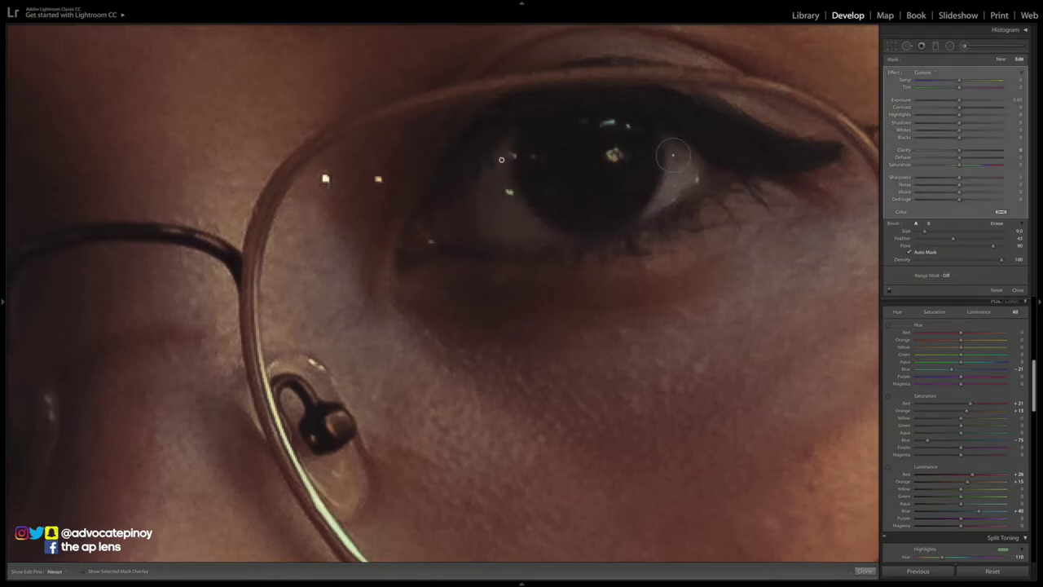
pyautogui.moveTo(650, 207); pyautogui.dragTo(672, 168)
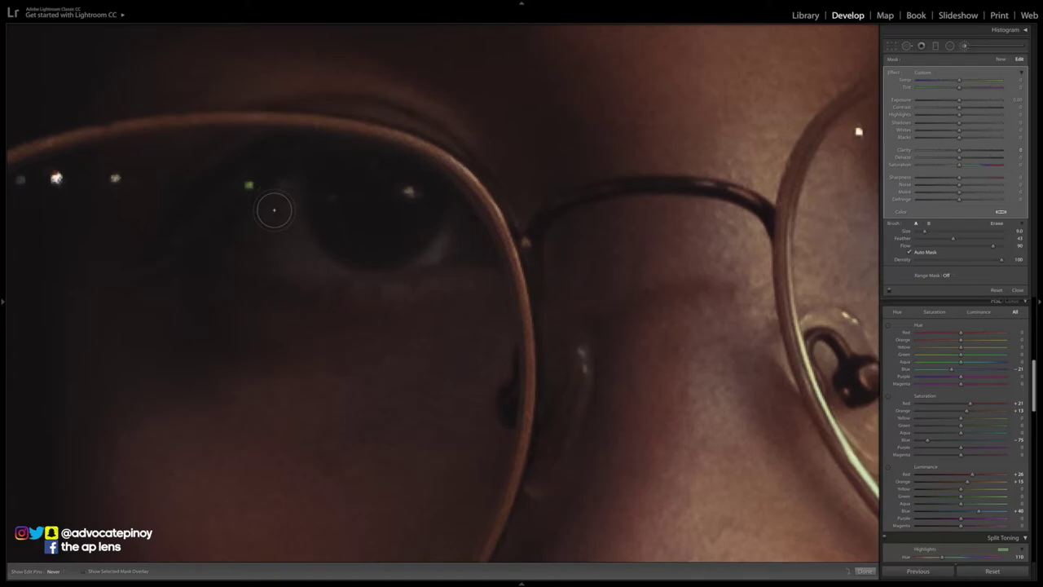
# Show the mask overlay and extend the brush mask over the white of the darker eye, reducing the brush size to 6.
pyautogui.press('o')
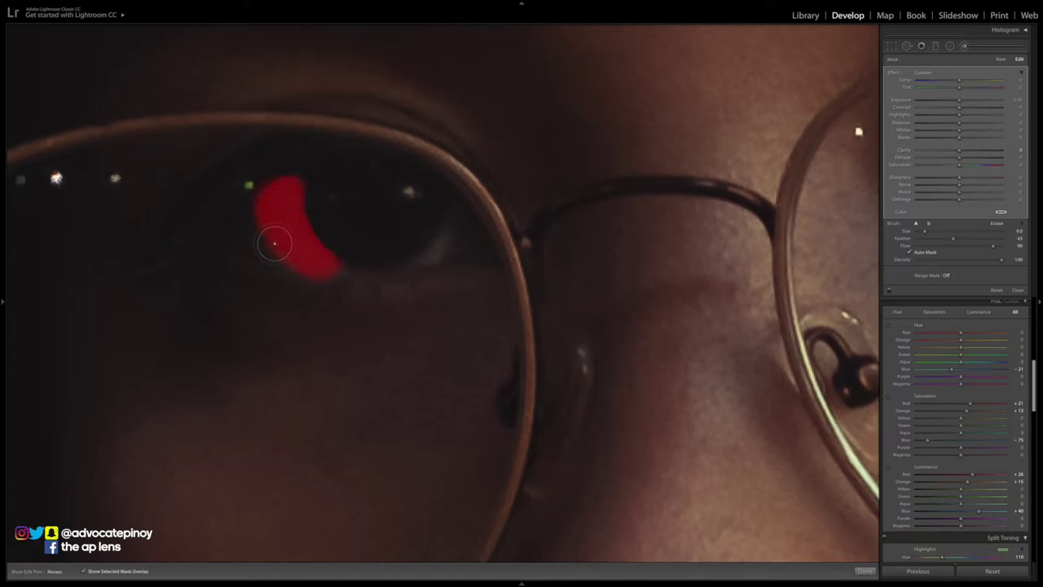
pyautogui.press('h')
pyautogui.moveTo(274, 244)
pyautogui.mouseDown()
pyautogui.moveTo(248, 220)
pyautogui.moveTo(281, 252)
pyautogui.mouseUp()
pyautogui.press('[')
pyautogui.press('[')
pyautogui.press('[')
pyautogui.moveTo(421, 260); pyautogui.dragTo(458, 222)
pyautogui.press('h')
pyautogui.press('h')
# Return to the brighter eye and touch up the mask over its white with the smaller brush.
pyautogui.moveTo(591, 280); pyautogui.dragTo(142, 270)
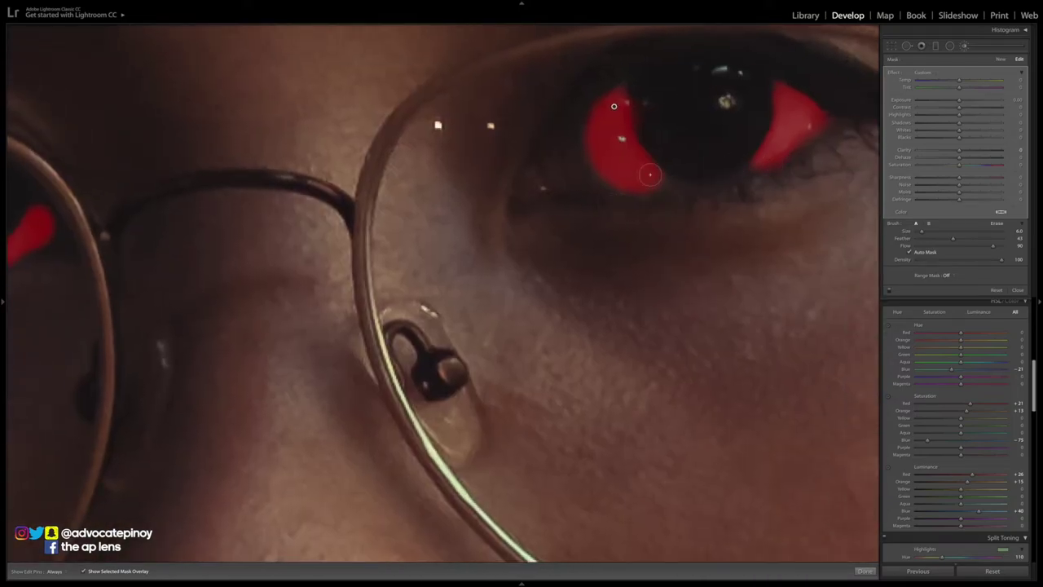
pyautogui.press('h')
pyautogui.moveTo(606, 180)
pyautogui.mouseDown()
pyautogui.moveTo(594, 133)
pyautogui.moveTo(600, 107)
pyautogui.moveTo(607, 122)
pyautogui.mouseUp()
pyautogui.press('z')
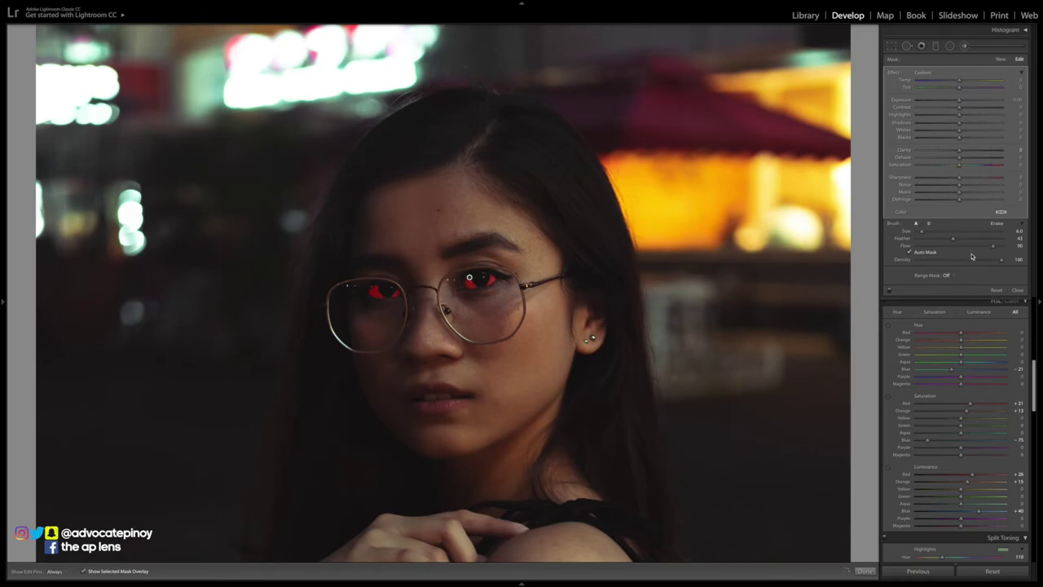
# Reselect the eye-white brush mask, hide its overlay, lower its saturation and raise its exposure slightly.
pyautogui.click(864, 571)
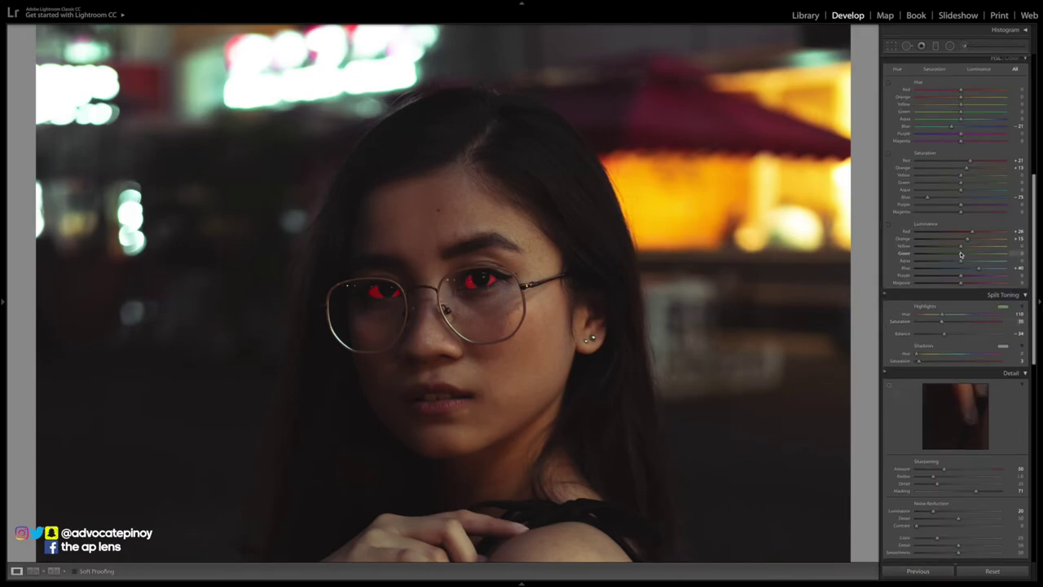
pyautogui.click(964, 46)
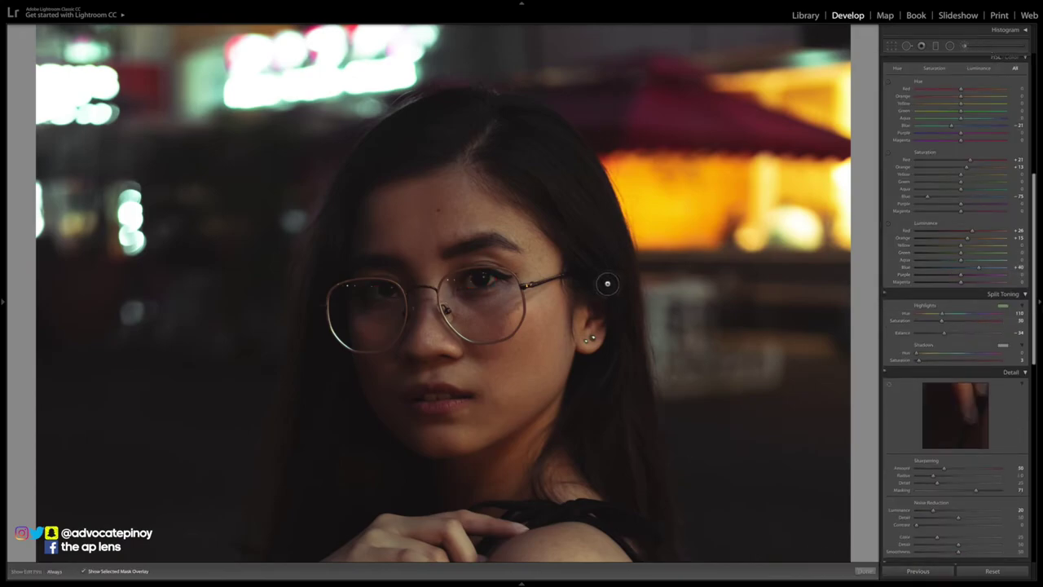
pyautogui.click(470, 277)
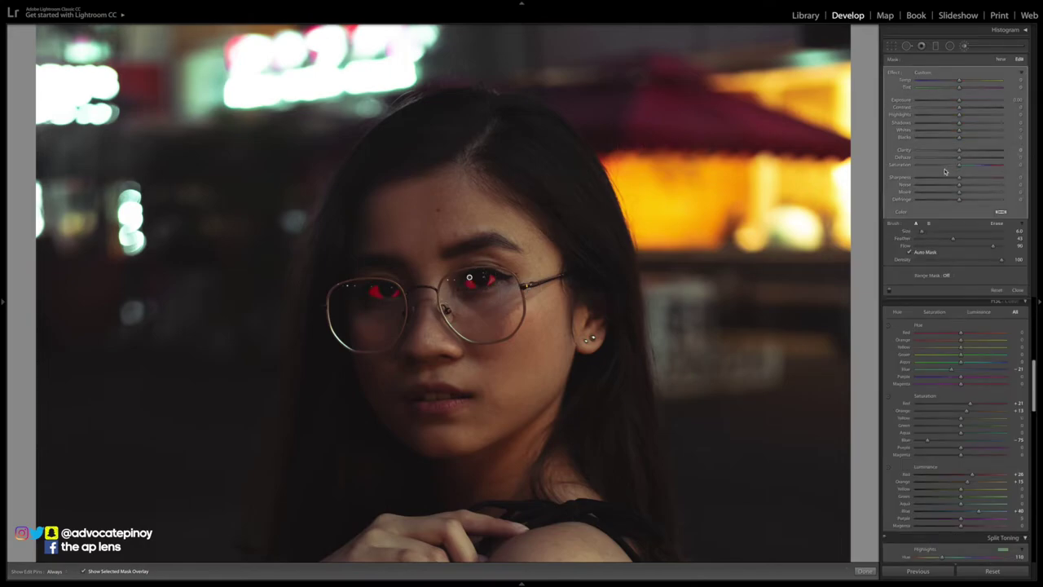
pyautogui.moveTo(946, 171); pyautogui.dragTo(934, 169)
pyautogui.press('o')
pyautogui.moveTo(960, 102); pyautogui.dragTo(965, 104)
# Start a second adjustment brush mask and paint over the irises of both eyes with brush size 8.
pyautogui.click(1000, 59)
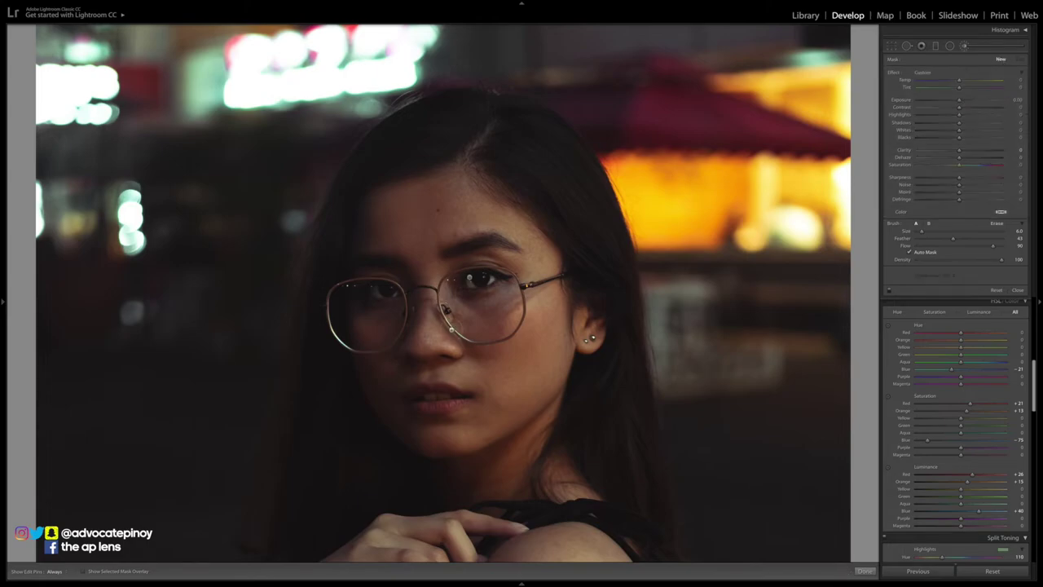
pyautogui.press('z')
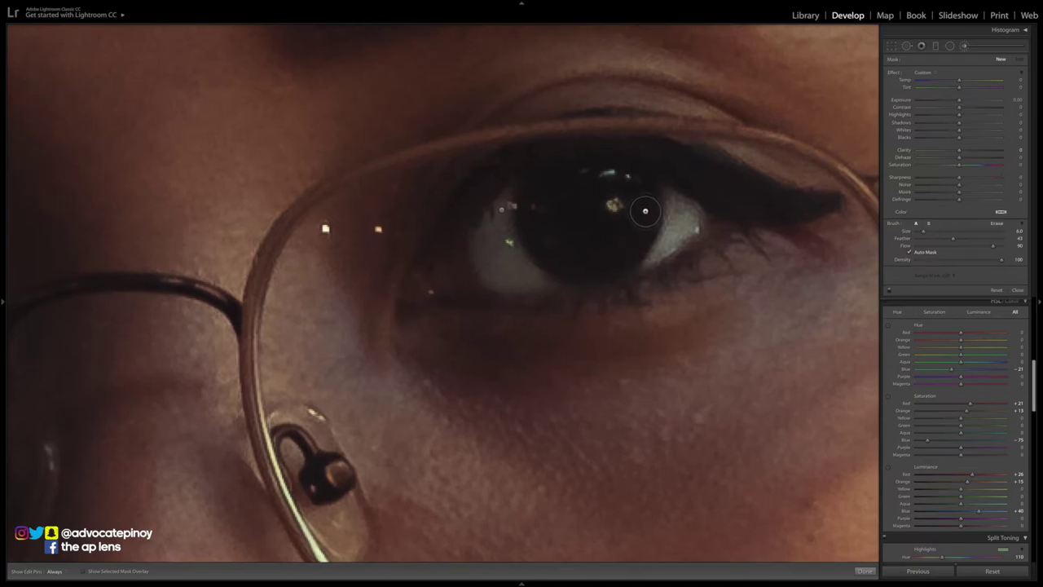
pyautogui.moveTo(635, 225)
pyautogui.mouseDown()
pyautogui.moveTo(601, 244)
pyautogui.moveTo(562, 242)
pyautogui.moveTo(538, 225)
pyautogui.mouseUp()
pyautogui.press('h')
pyautogui.hscroll(-10, 506, 402)
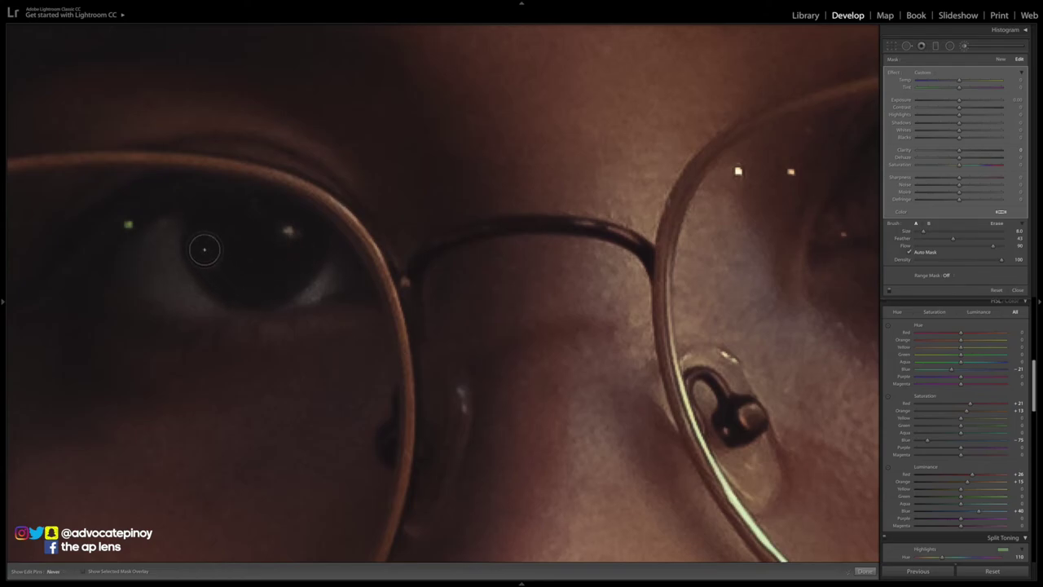
# Set the iris mask to temp -36, exposure 0.71, contrast -18, highlights 22, shadows -19 and clarity -20, and finish brushing.
pyautogui.moveTo(961, 104); pyautogui.dragTo(966, 103)
pyautogui.press('z')
pyautogui.moveTo(958, 82); pyautogui.dragTo(972, 119)
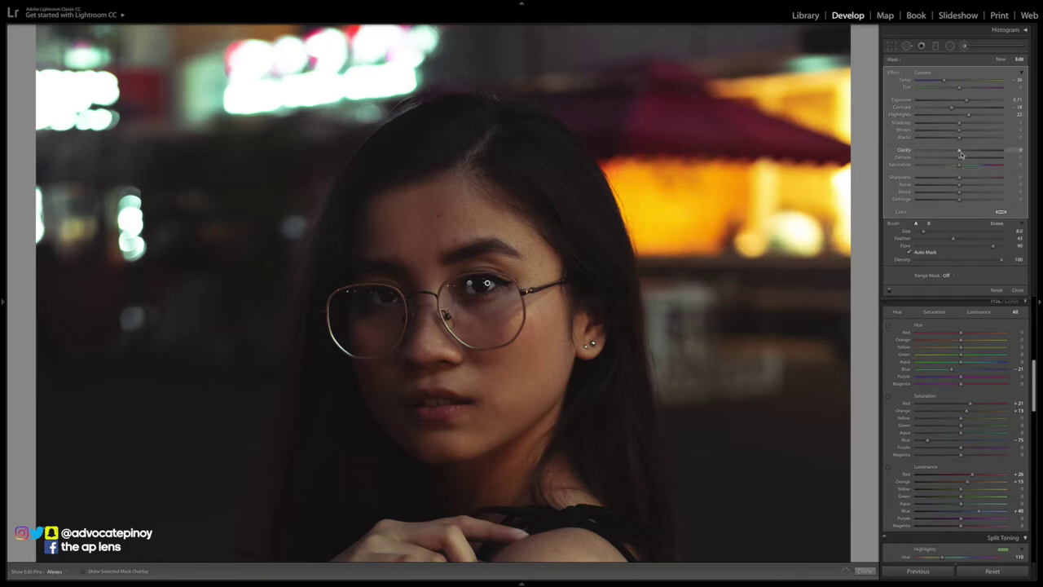
pyautogui.moveTo(959, 153); pyautogui.dragTo(955, 126)
pyautogui.press('z')
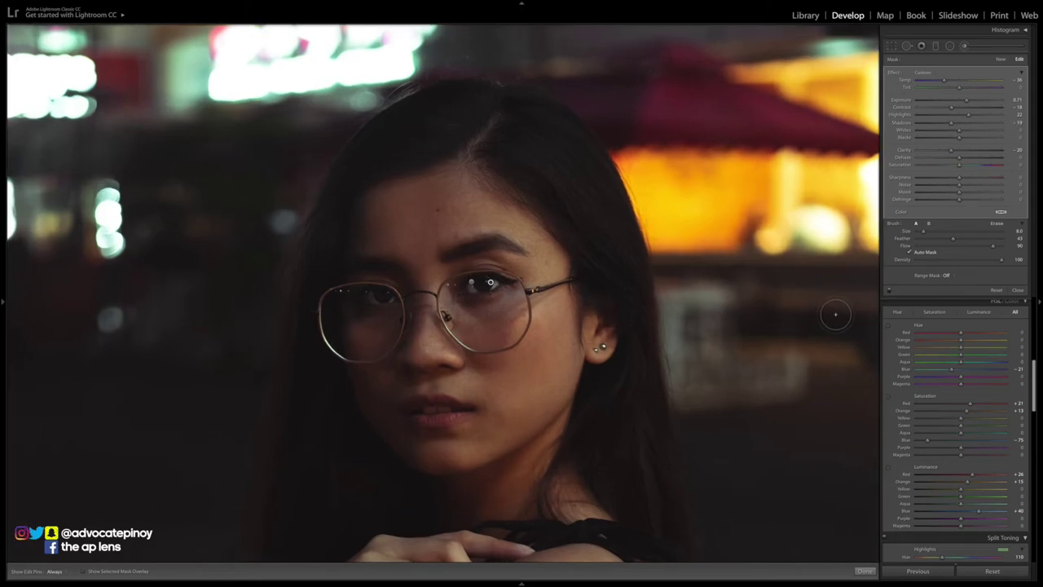
pyautogui.click(865, 570)
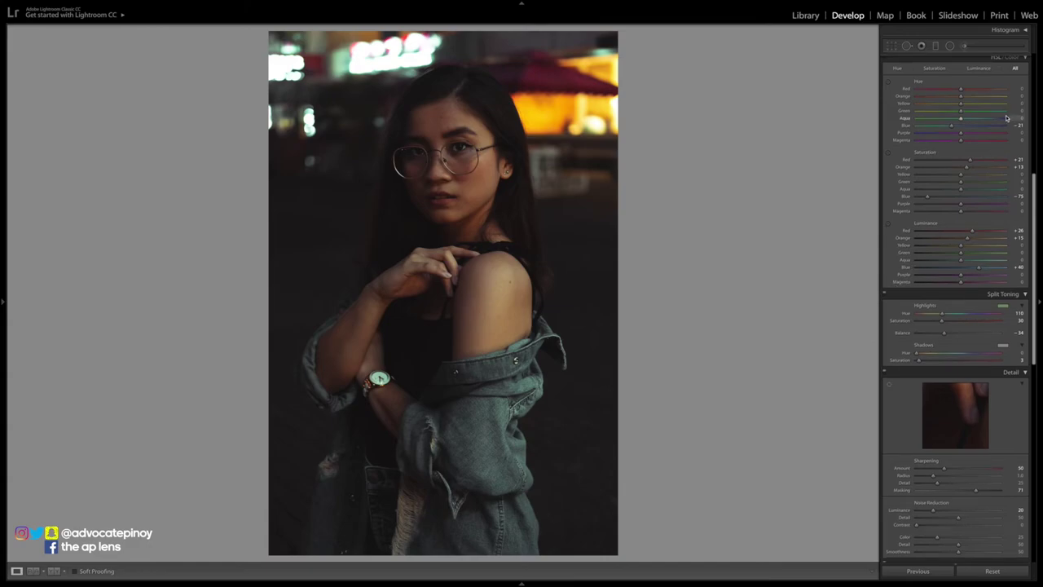
# Add graduated filters from the photo's left and right edges inward, using temp -9, exposure 0.50, contrast 7, highlights 12 and clarity 11.
pyautogui.scroll(8, 949, 151)
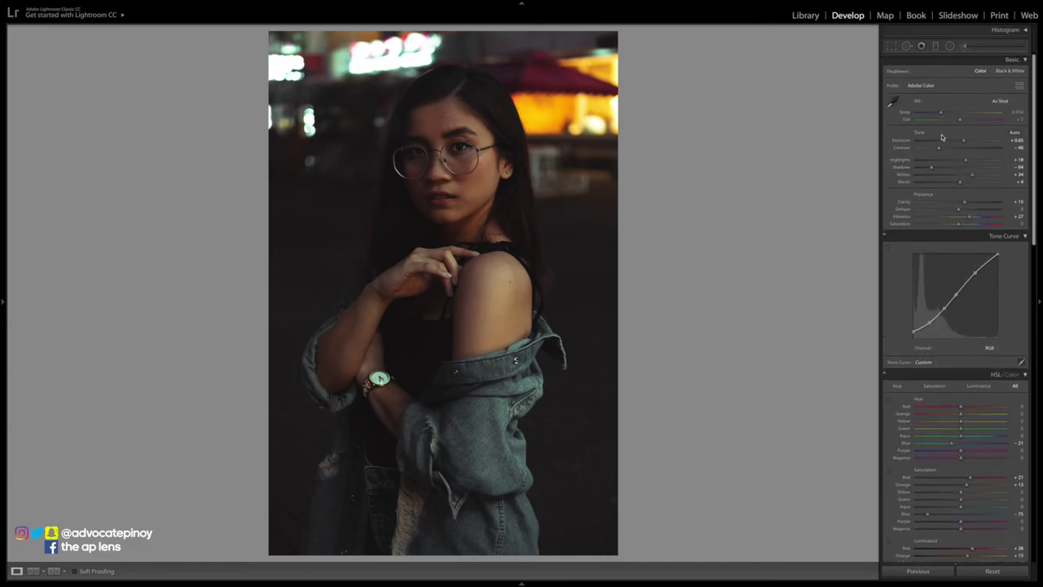
pyautogui.click(936, 46)
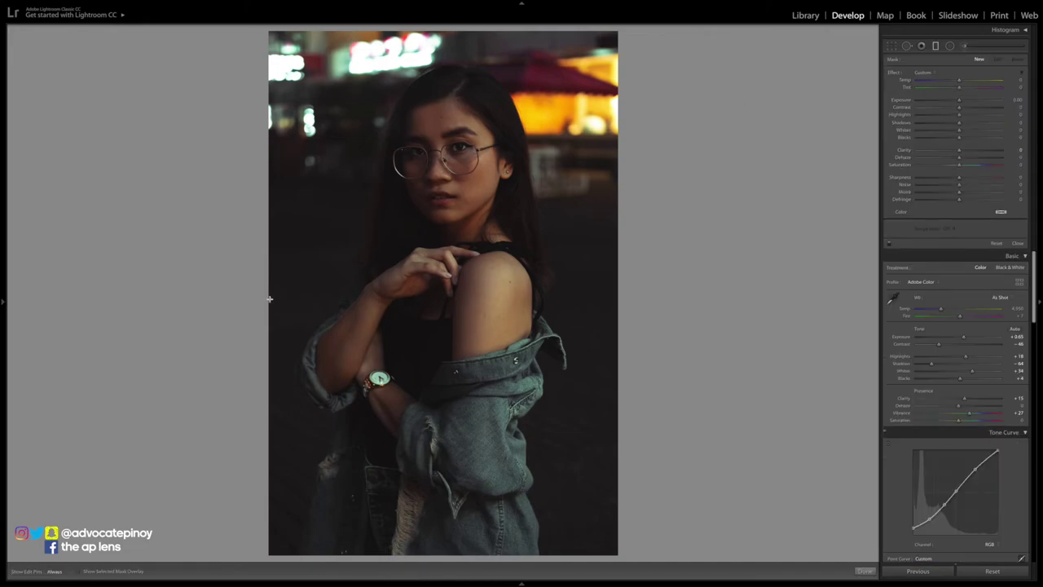
pyautogui.moveTo(269, 299); pyautogui.dragTo(501, 305)
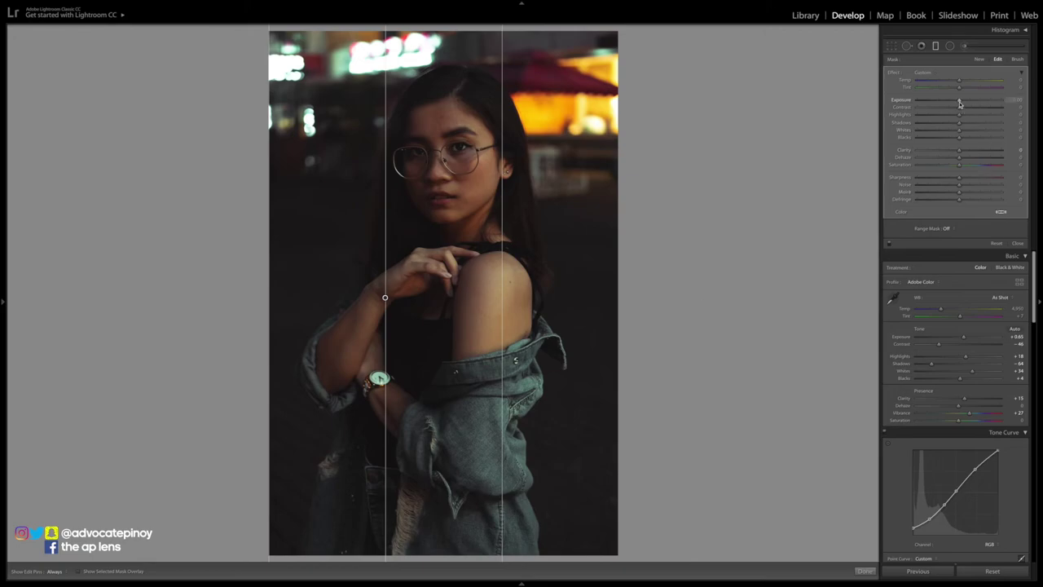
pyautogui.moveTo(963, 102)
pyautogui.mouseDown()
pyautogui.moveTo(951, 111)
pyautogui.moveTo(959, 110)
pyautogui.mouseUp()
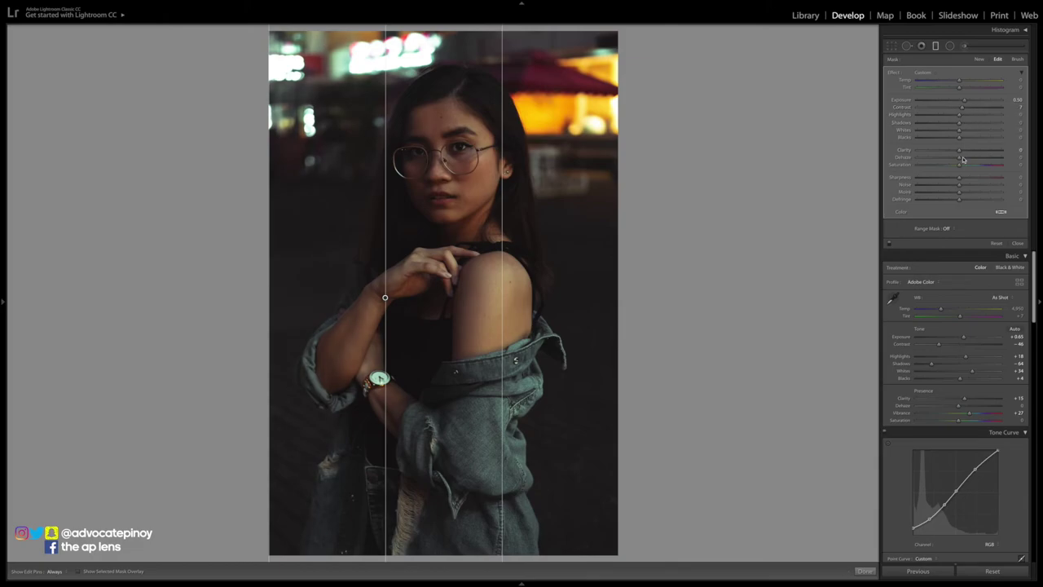
pyautogui.moveTo(961, 153); pyautogui.dragTo(963, 154)
pyautogui.moveTo(572, 250); pyautogui.dragTo(365, 251)
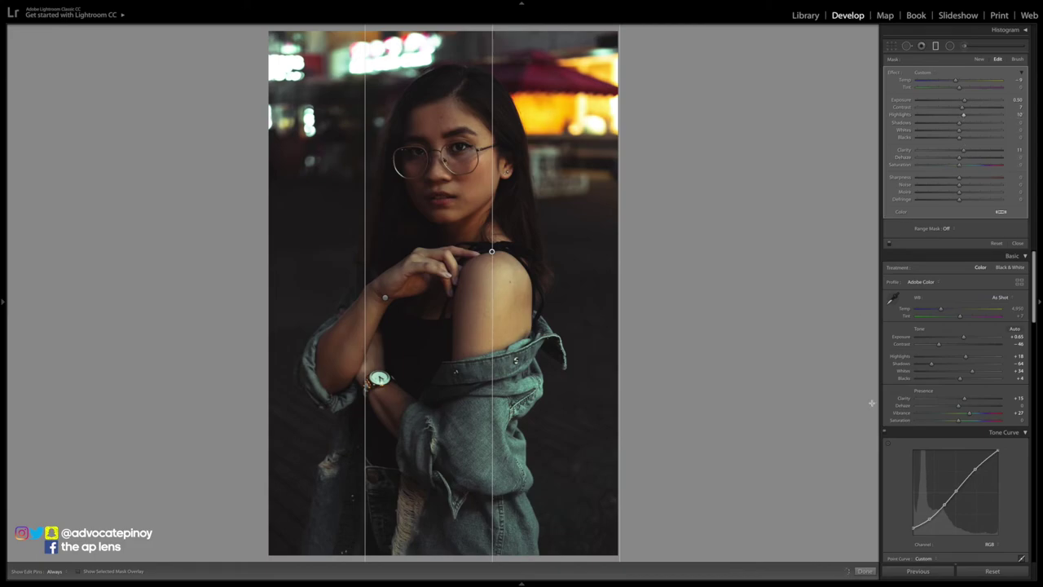
pyautogui.click(865, 570)
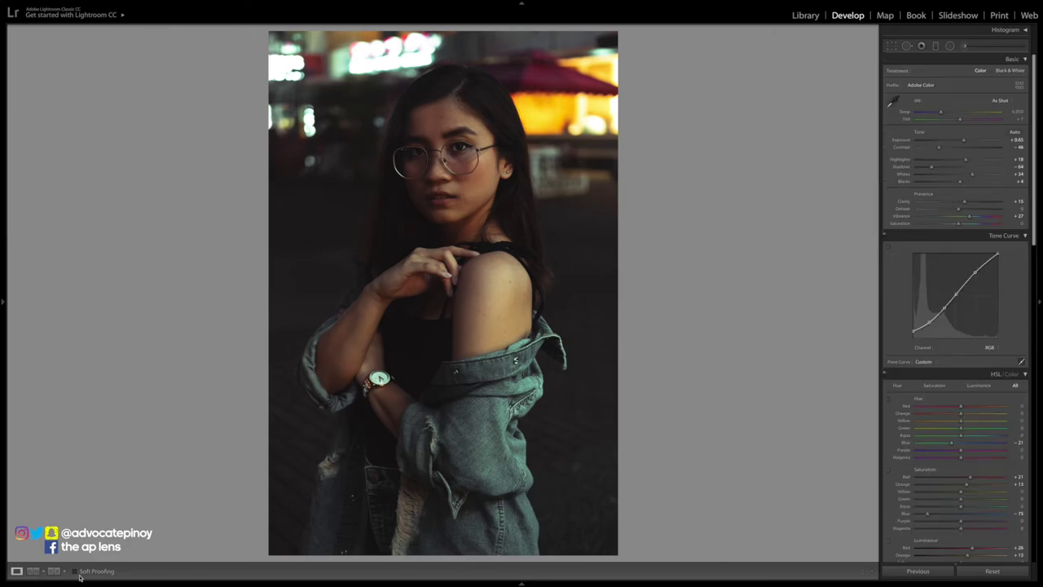